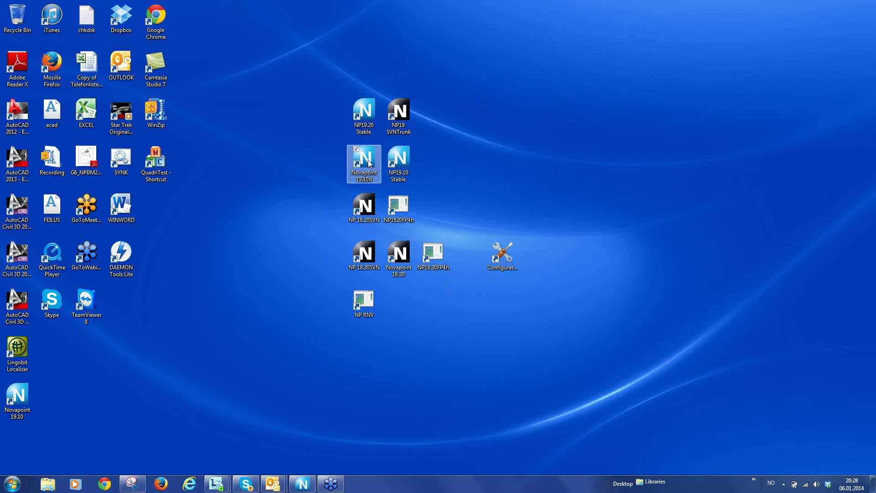
# Bring Novapoint Base back on screen, showing its Start Page of recent models
pyautogui.click(305, 485)
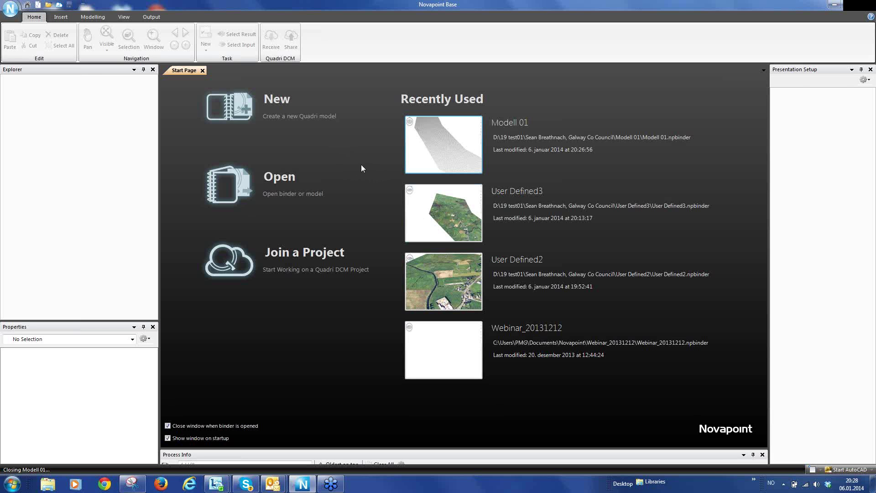
# Start a new Quadri model and name both the model and its binder 'Model 01'
pyautogui.click(280, 100)
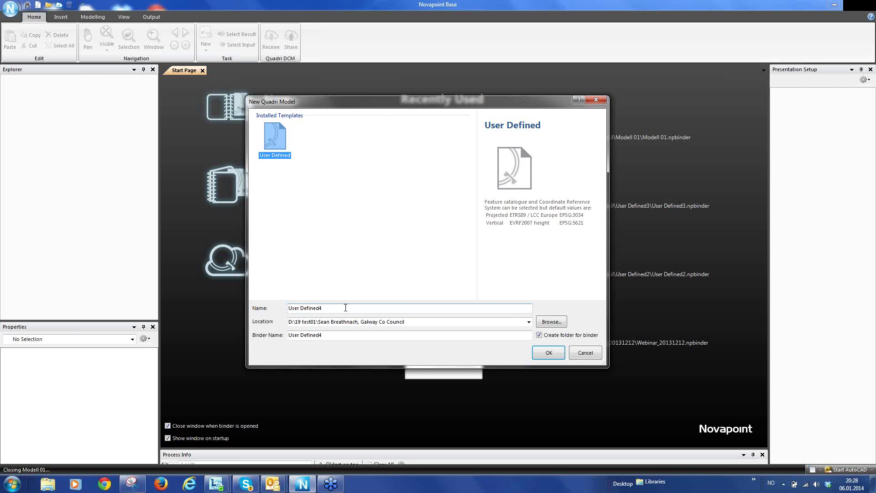
pyautogui.moveTo(344, 305); pyautogui.dragTo(282, 308)
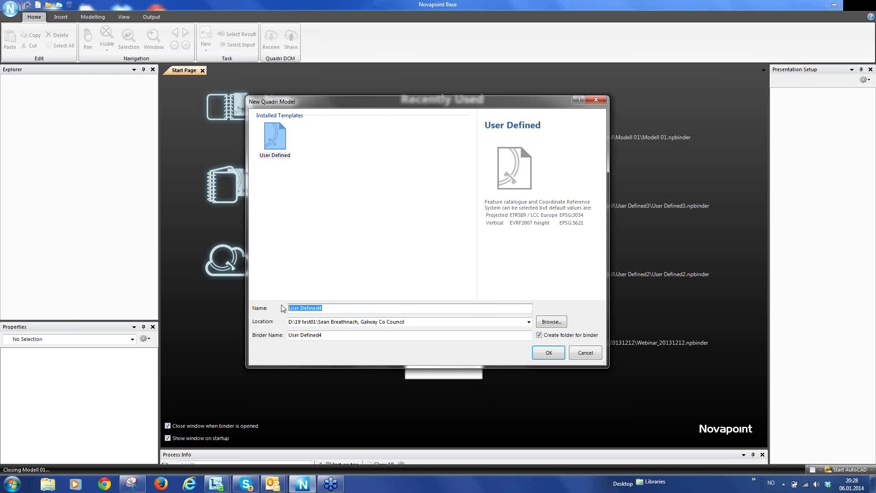
pyautogui.write('Model 01')
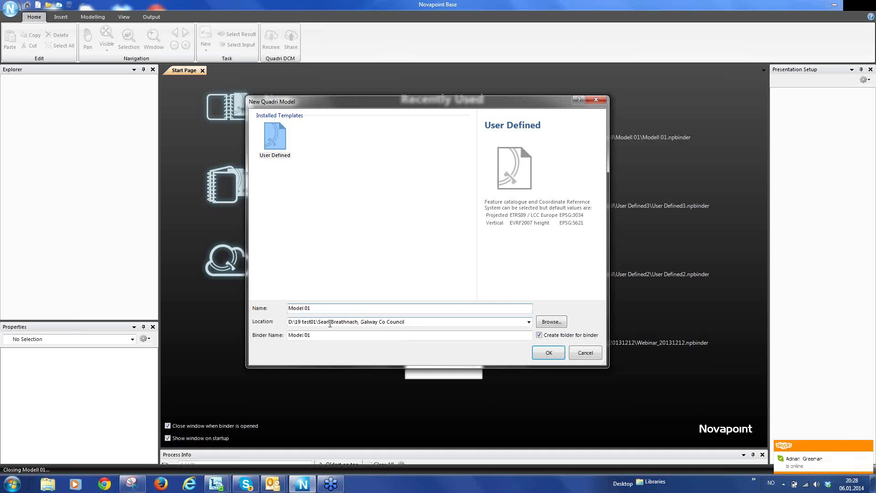
# Use 2157 IRENET95 / Irish Transverse Mercator and 5731 Malin Head height as the model's coordinate systems
pyautogui.click(550, 353)
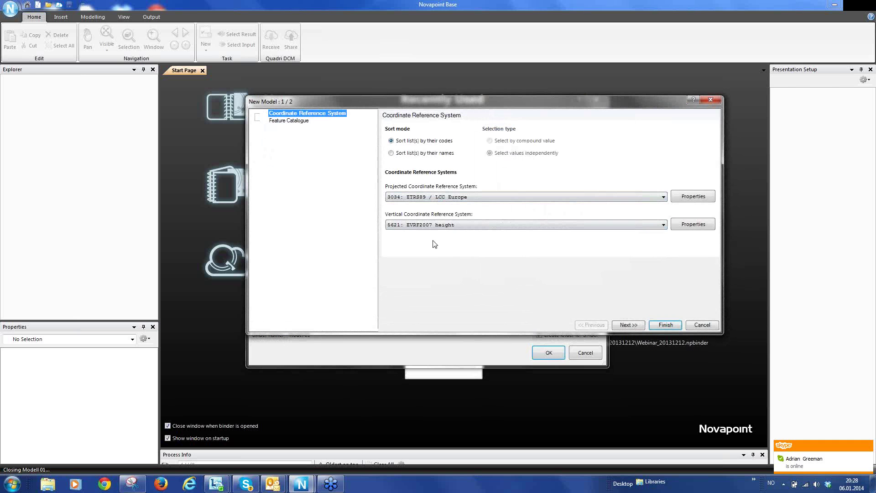
pyautogui.click(663, 197)
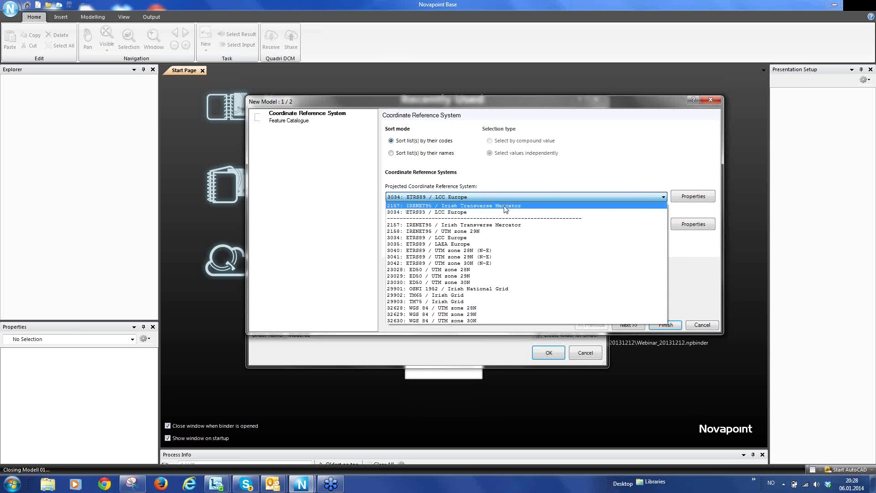
pyautogui.click(502, 206)
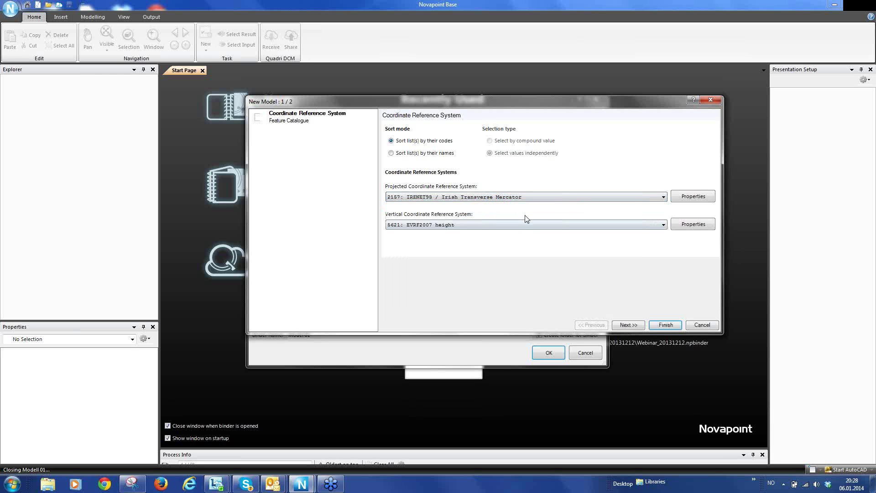
pyautogui.click(663, 224)
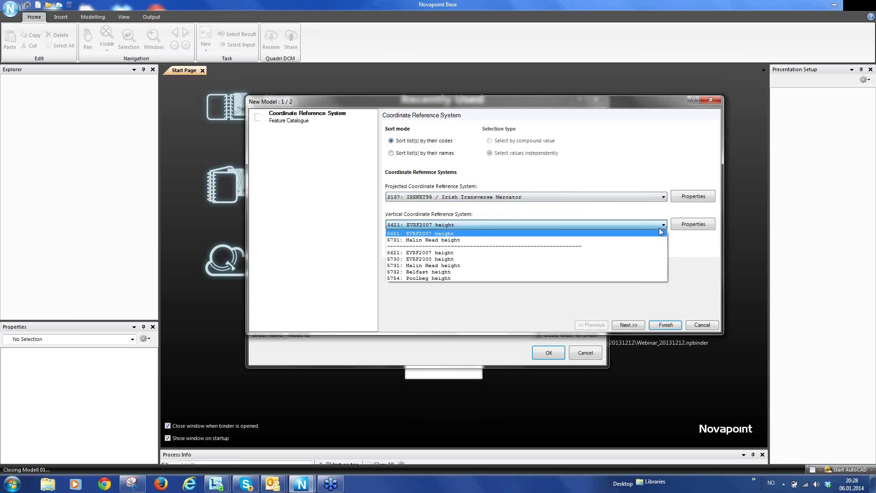
pyautogui.click(557, 240)
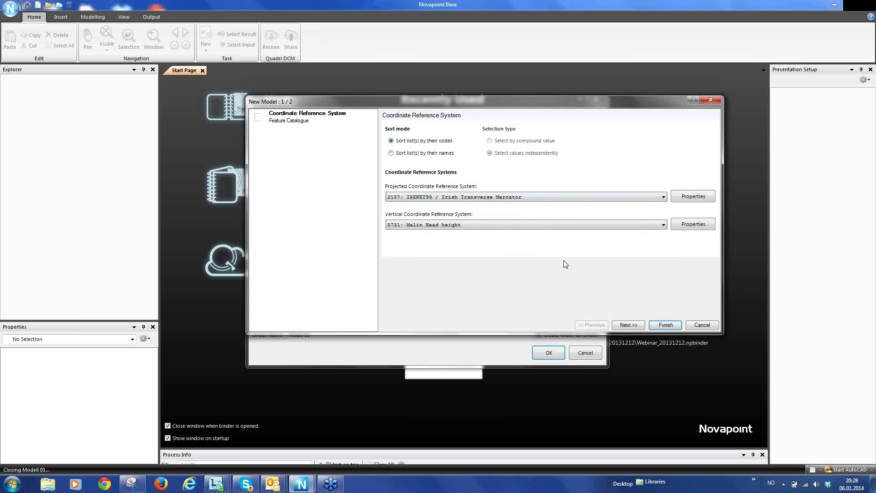
pyautogui.click(635, 325)
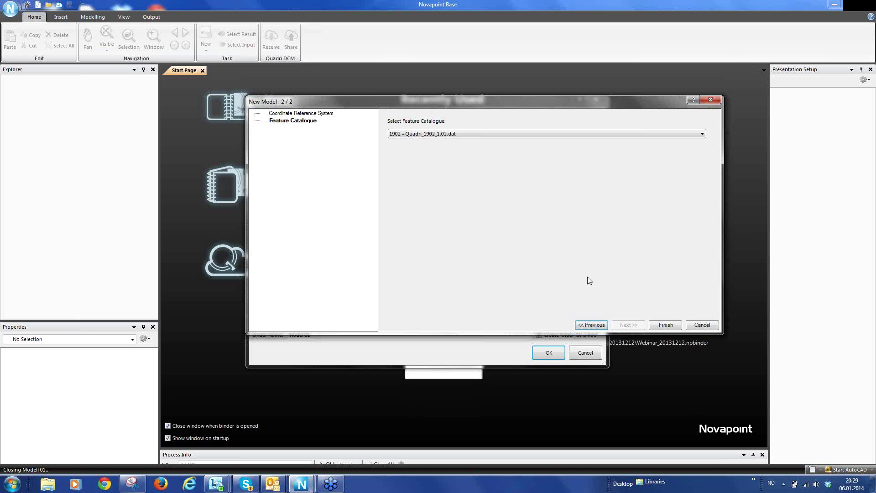
# Finish creating Model 01 and collapse the Presentation Setup panel to widen the model view
pyautogui.click(667, 325)
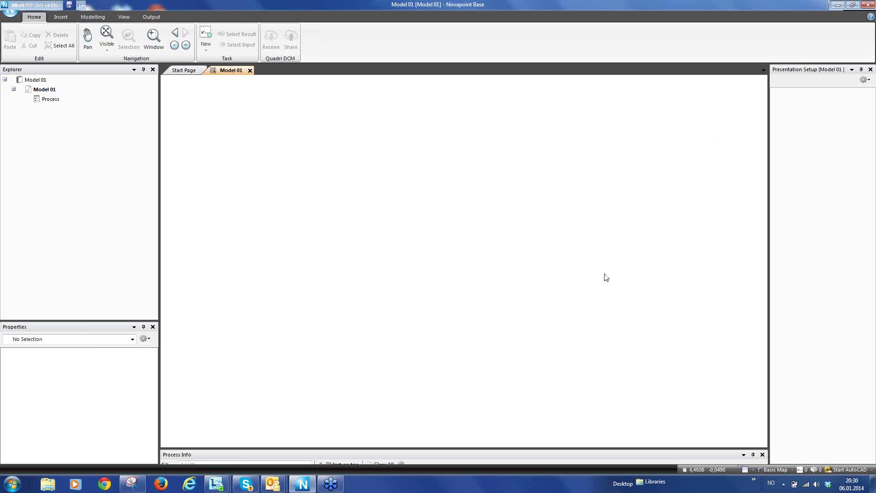
pyautogui.moveTo(770, 131); pyautogui.dragTo(856, 136)
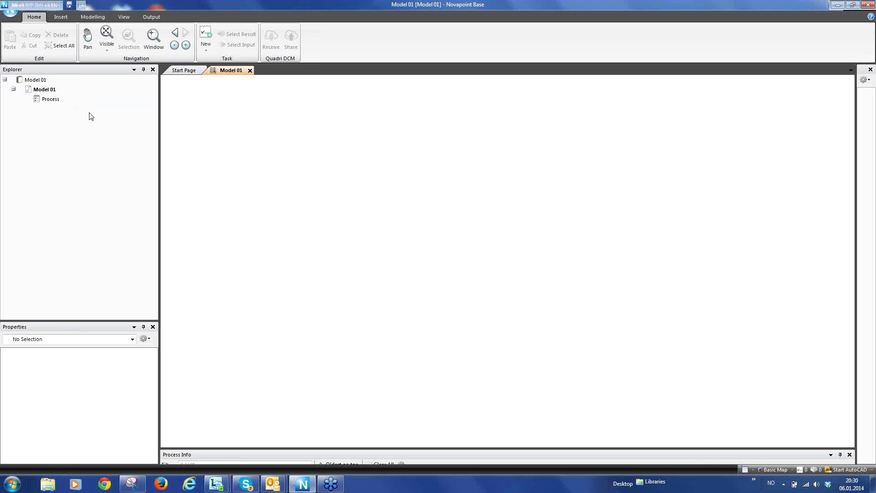
# Add a summary task named '10 IMPORT' under Process in the Explorer and select it
pyautogui.click(54, 101)
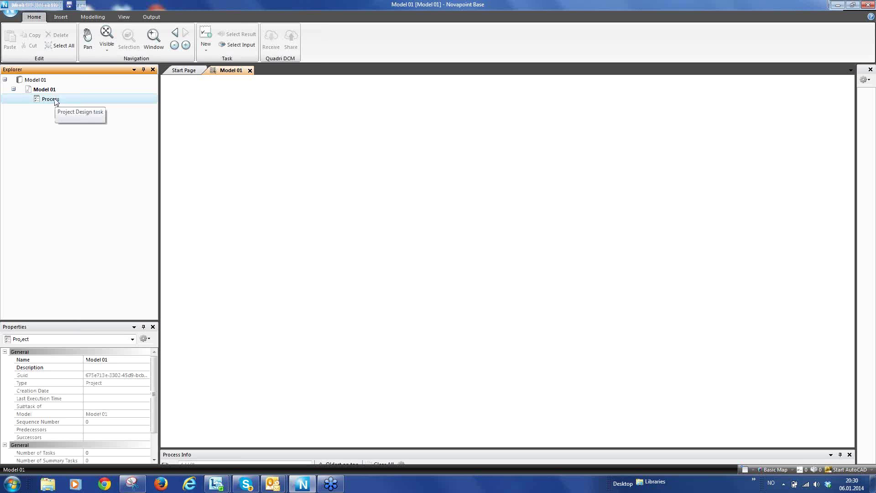
pyautogui.rightClick(54, 100)
pyautogui.click(87, 105)
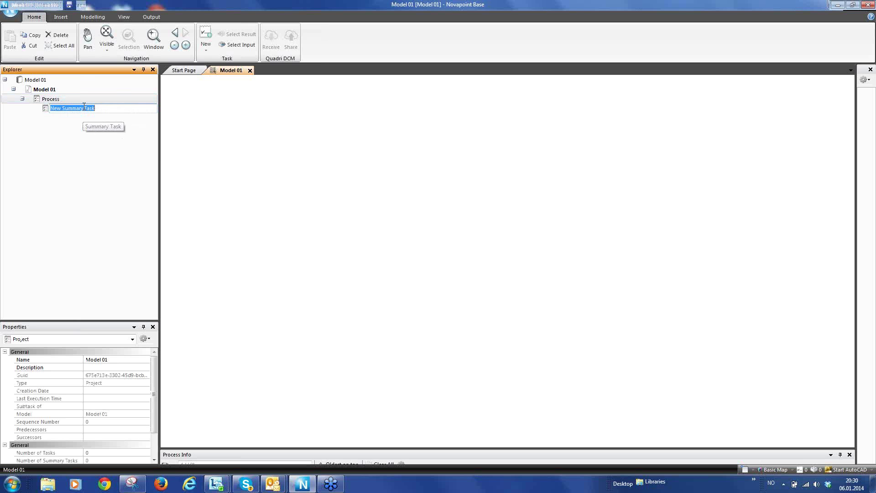
pyautogui.write('10 IMPORT')
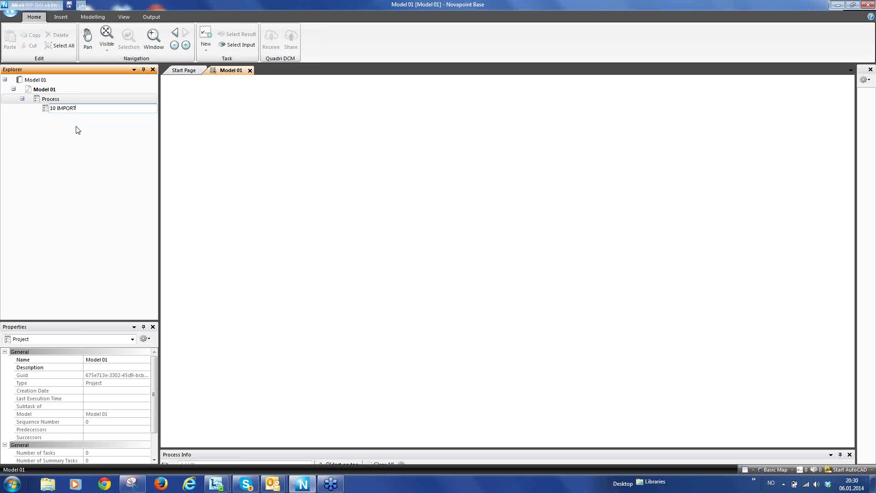
pyautogui.click(88, 124)
pyautogui.click(64, 108)
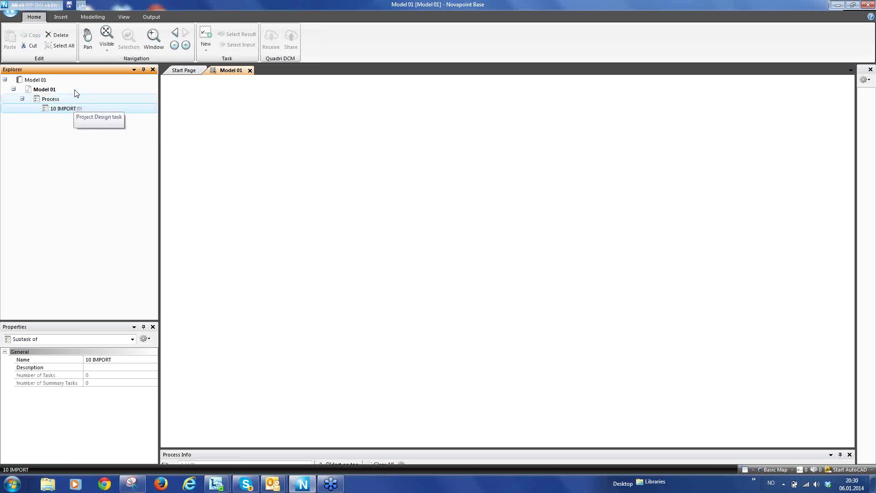
pyautogui.click(63, 18)
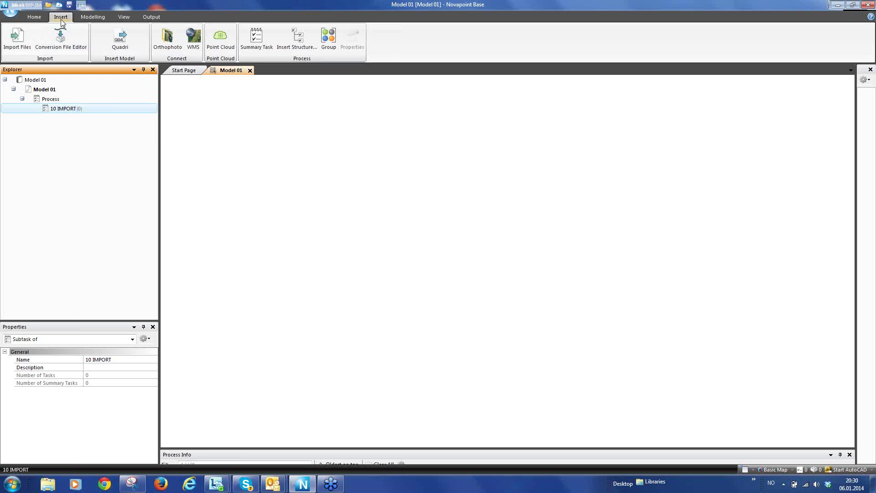
# Import the milltown_itm text file into the 10 IMPORT task
pyautogui.click(17, 38)
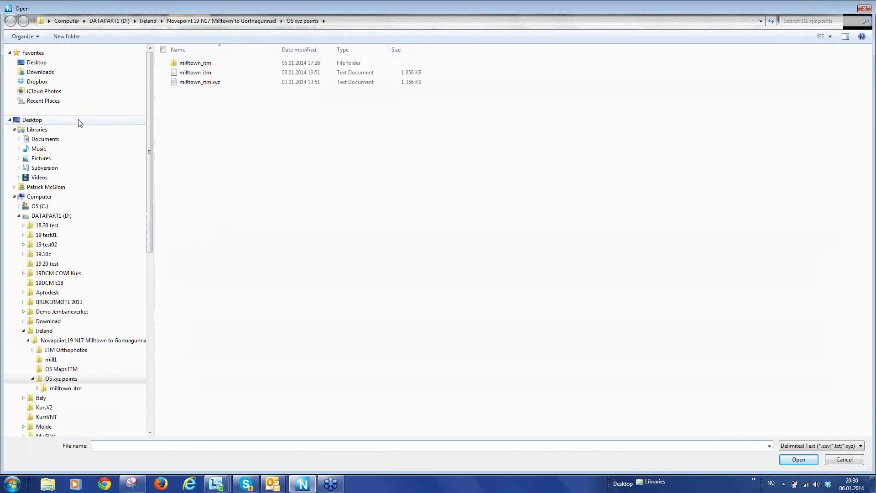
pyautogui.click(193, 75)
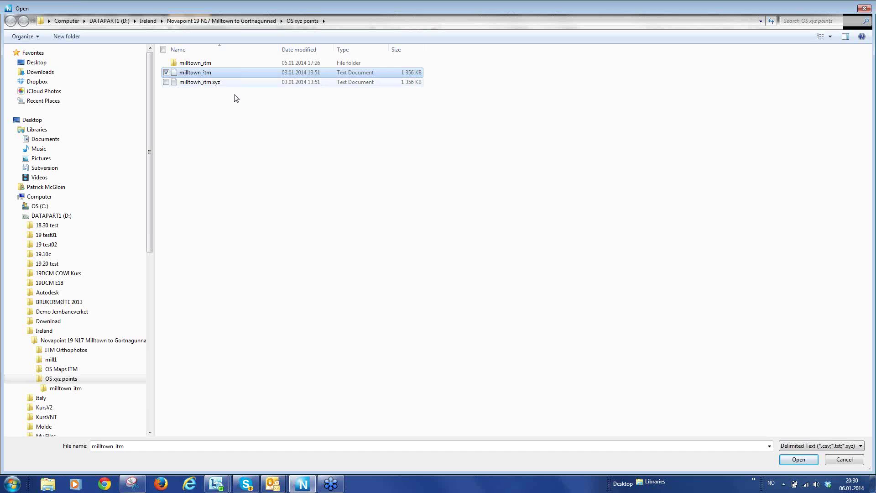
pyautogui.click(793, 461)
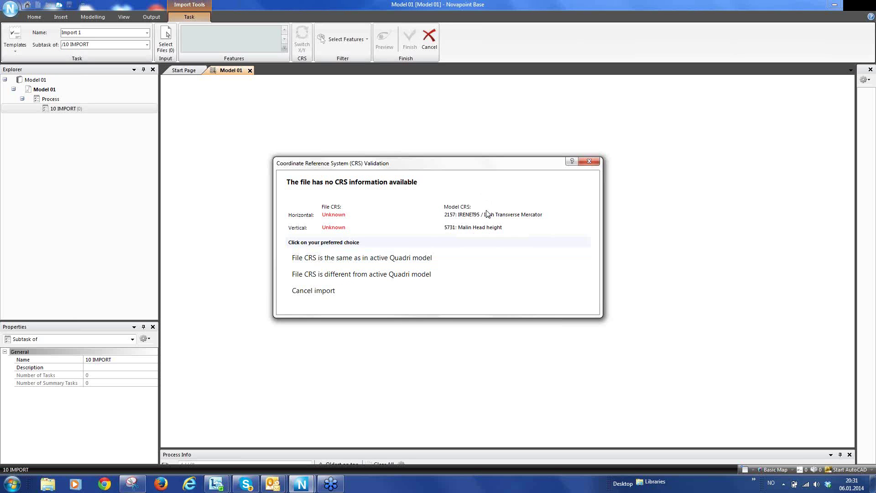
# Treat the file CRS as the model's, review elevation and spatial metadata, keeping medium On GroundSurface [0]
pyautogui.click(364, 258)
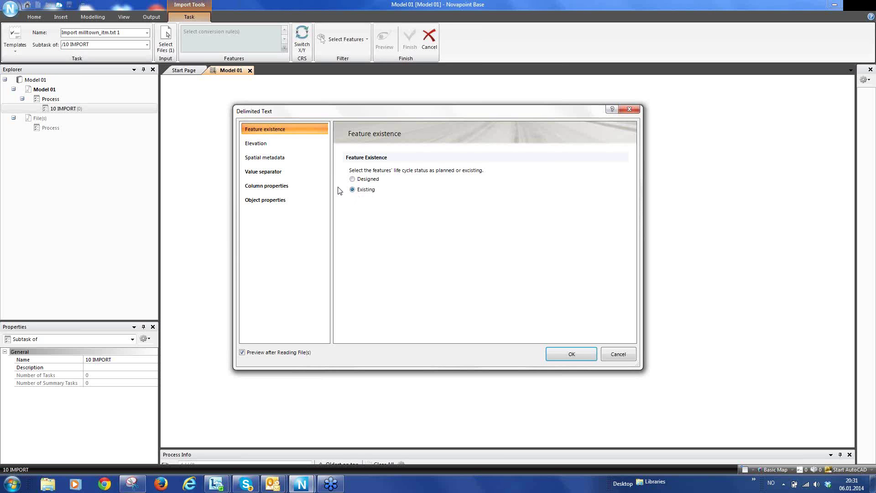
pyautogui.click(260, 145)
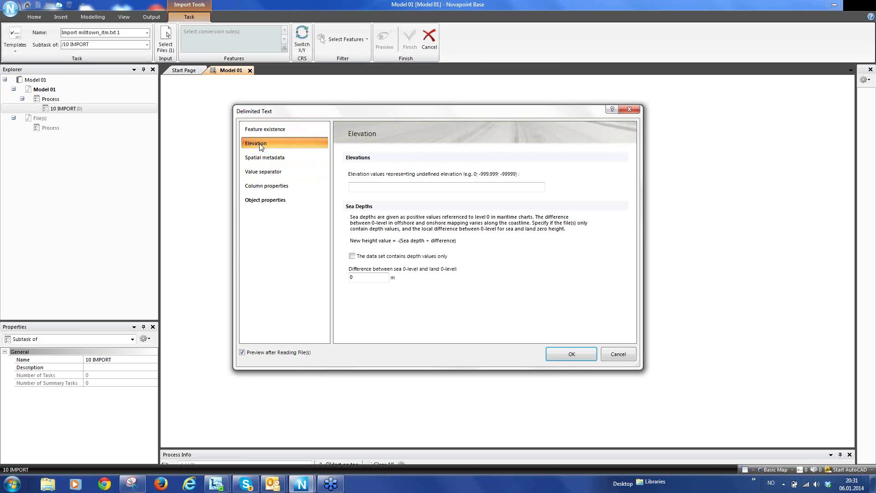
pyautogui.click(284, 158)
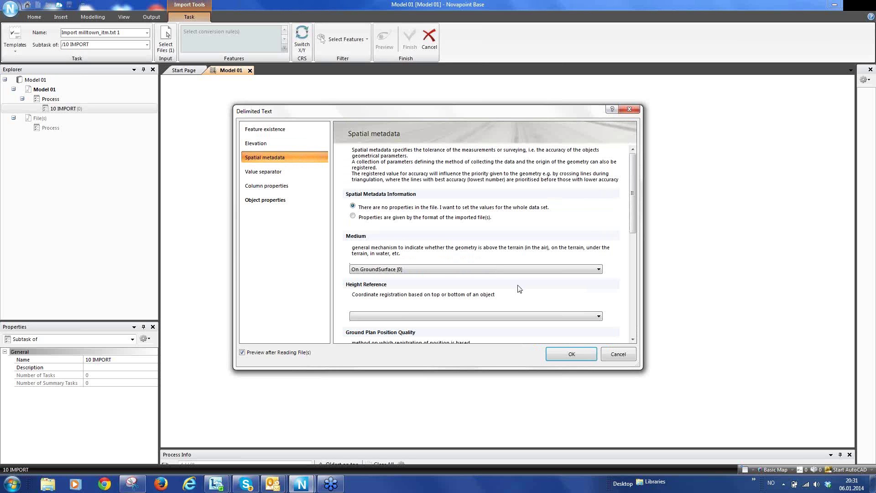
pyautogui.click(599, 269)
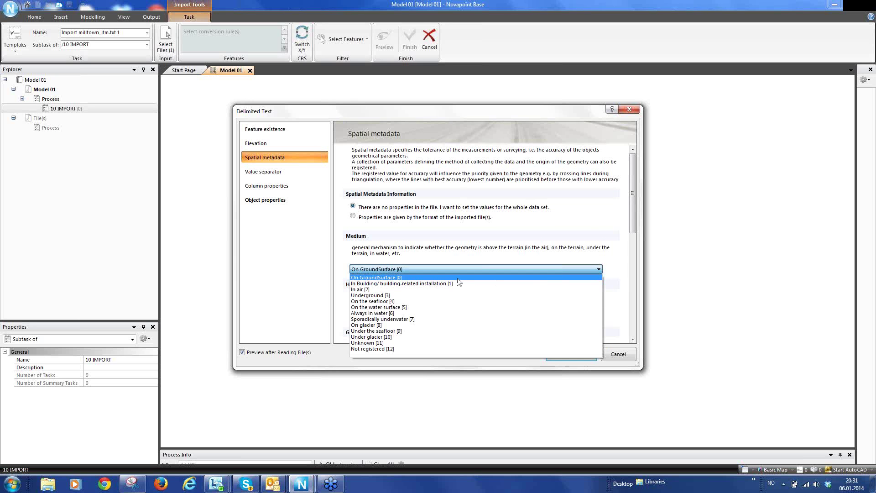
pyautogui.click(376, 278)
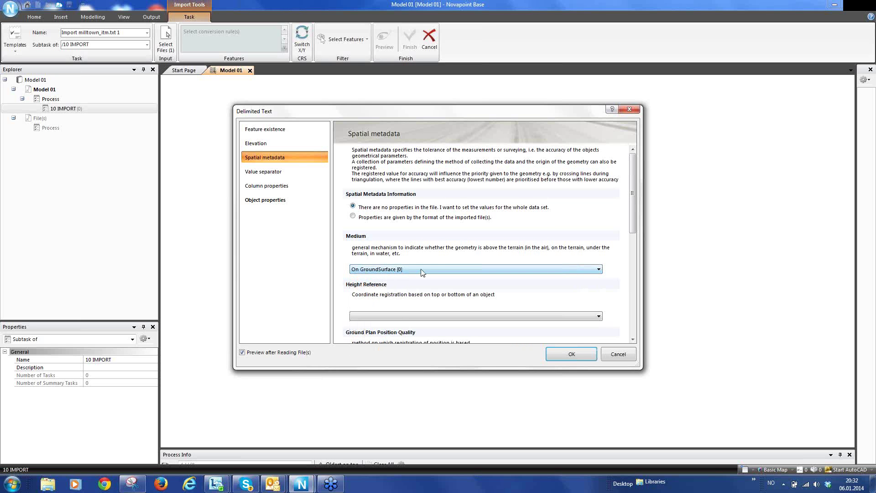
# Assign East, North and Height column types and treat the file as one point-cloud feature
pyautogui.click(279, 176)
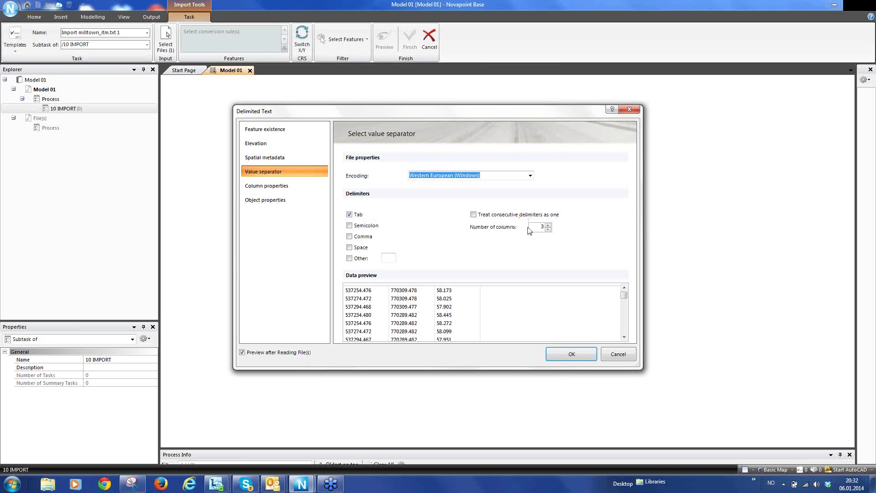
pyautogui.click(280, 188)
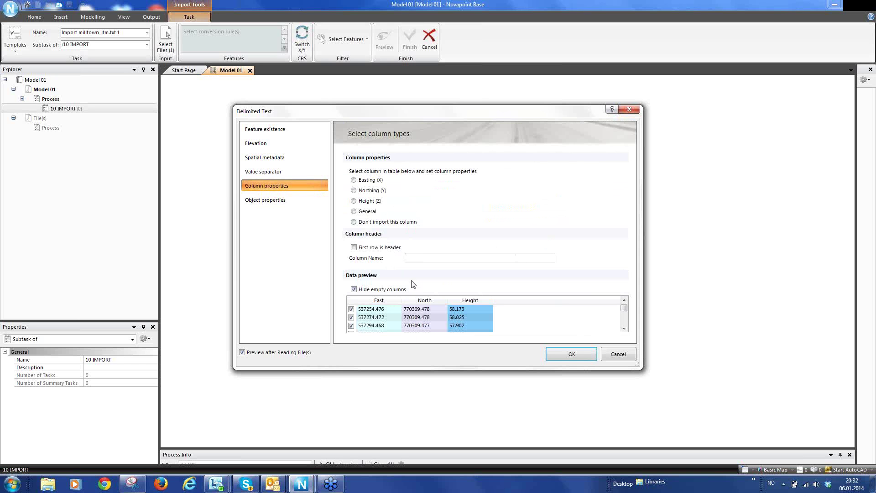
pyautogui.click(389, 302)
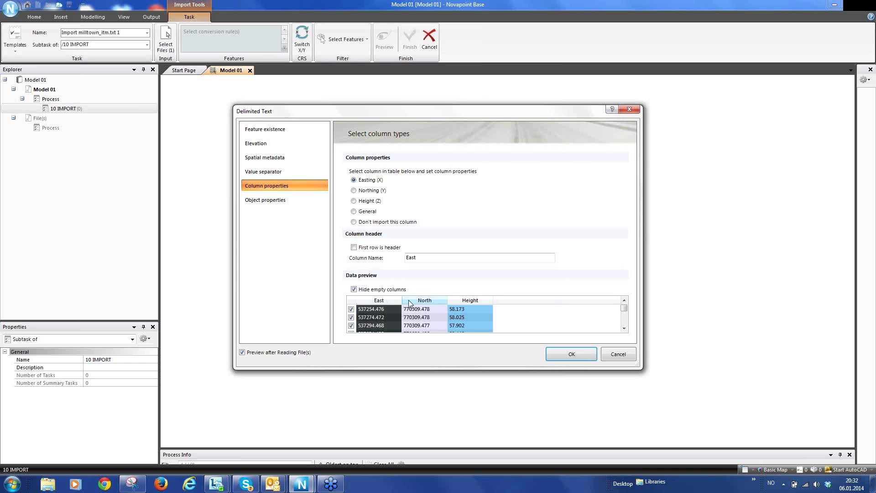
pyautogui.click(426, 301)
pyautogui.click(472, 302)
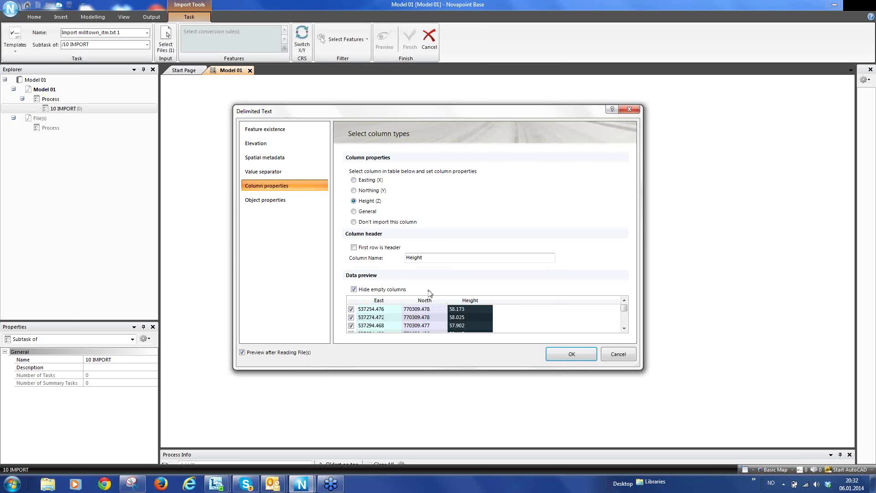
pyautogui.click(283, 199)
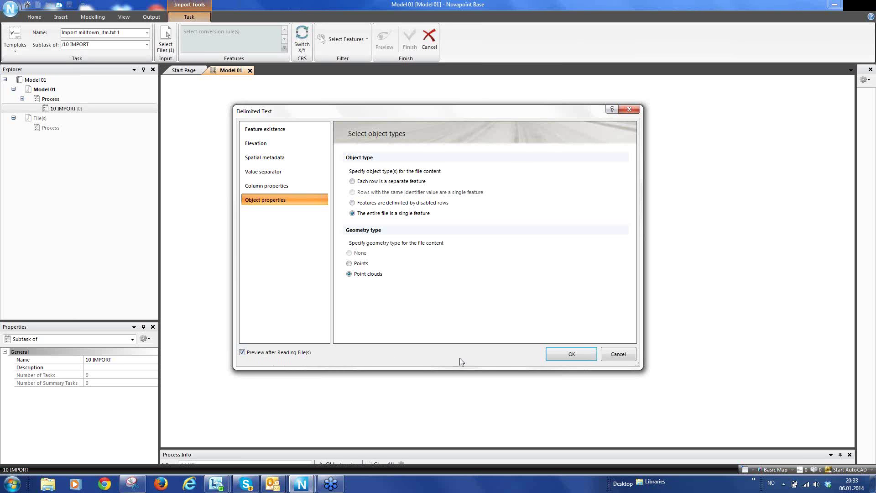
# Accept the Delimited Text settings to preview milltown_itm.txt as one feature outline
pyautogui.click(571, 356)
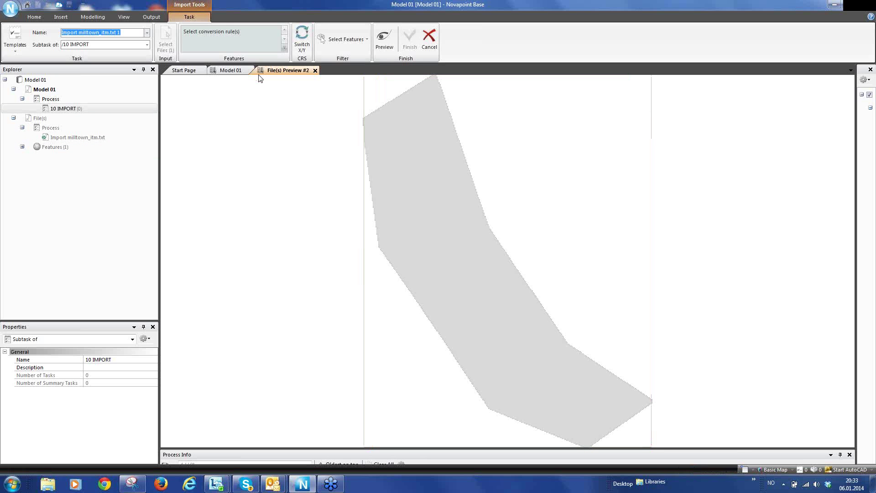
# Apply the 'Punktsky koordinater til uspesifisert markdekke' conversion rule and complete the point-cloud import
pyautogui.click(207, 32)
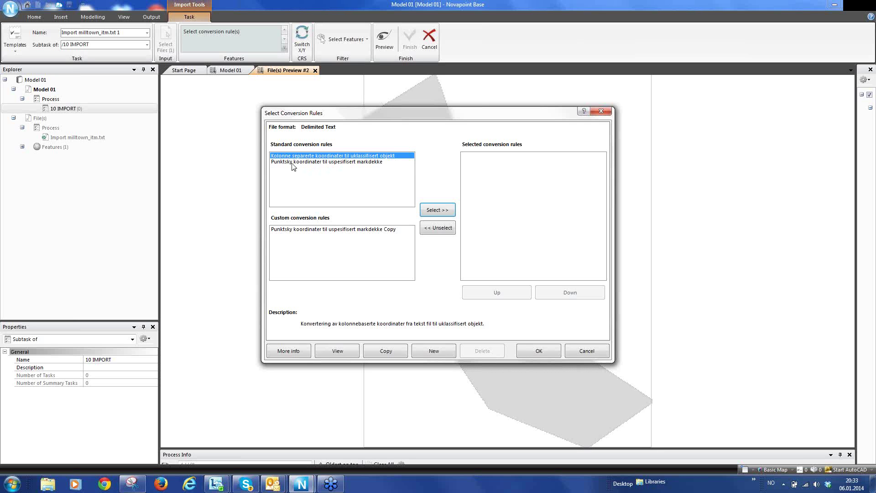
pyautogui.click(292, 163)
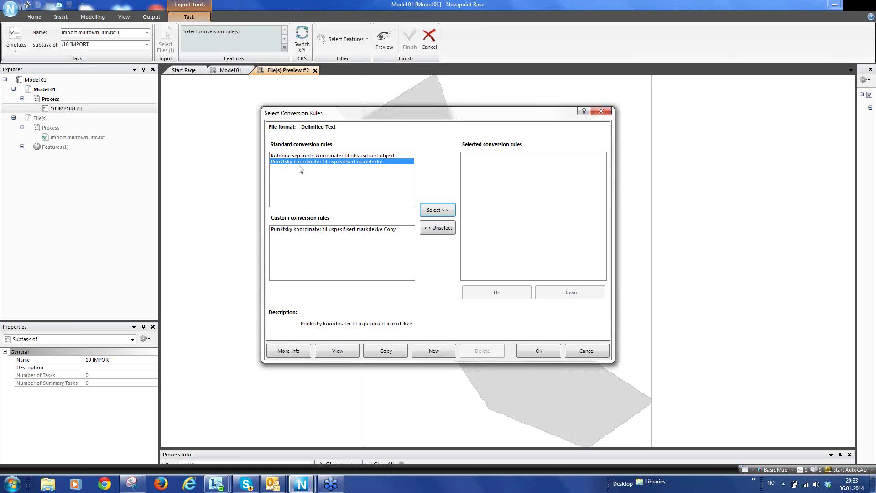
pyautogui.click(439, 210)
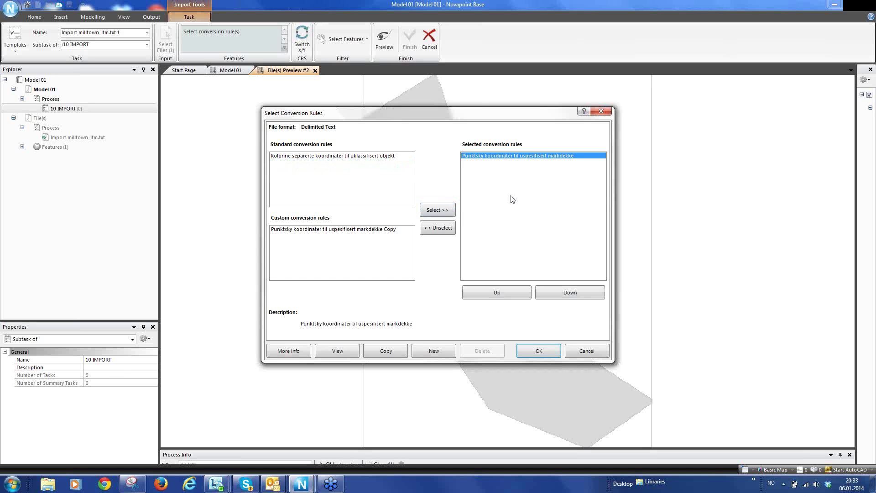
pyautogui.click(546, 352)
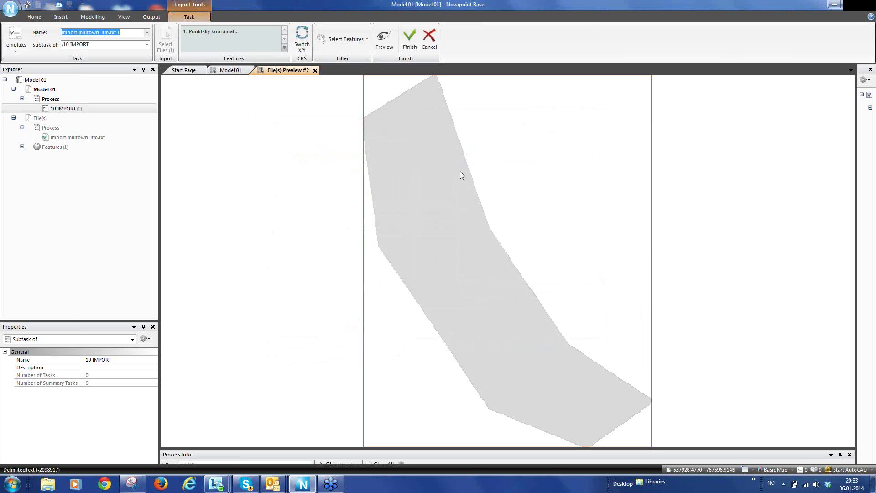
pyautogui.click(410, 39)
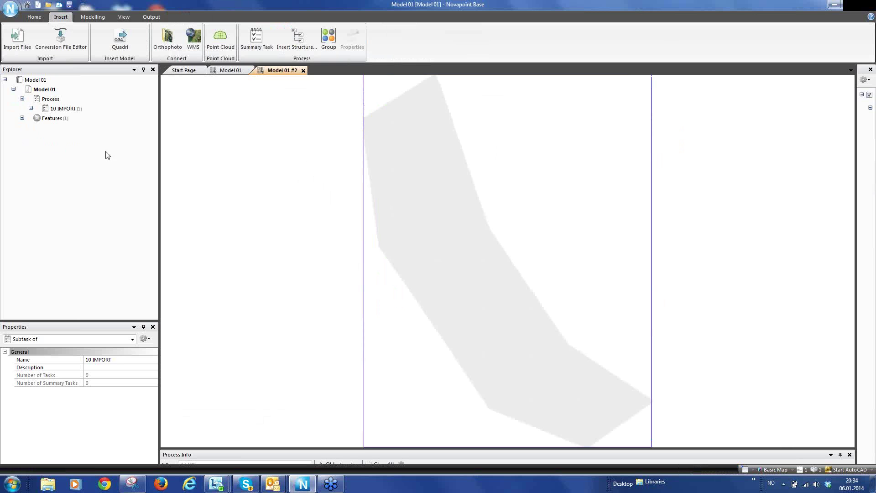
# Expand 10 IMPORT and bring up the actions for the Import milltown_itm.txt 1 task
pyautogui.click(31, 109)
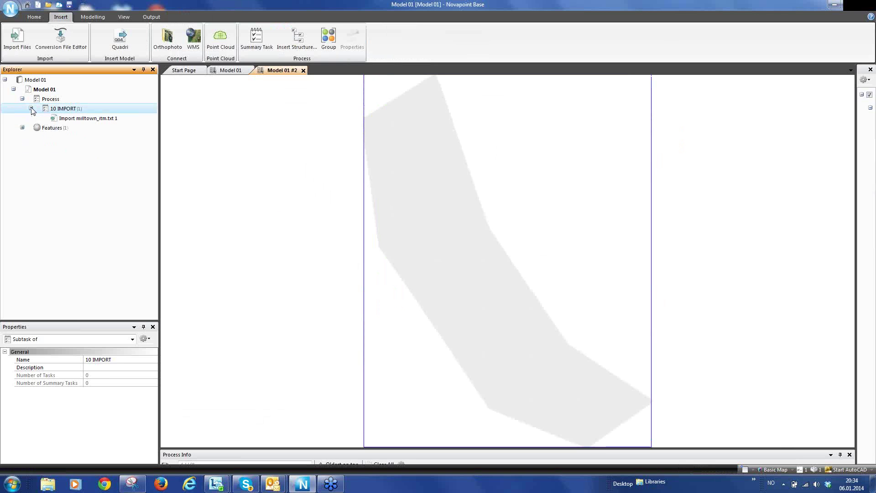
pyautogui.click(63, 108)
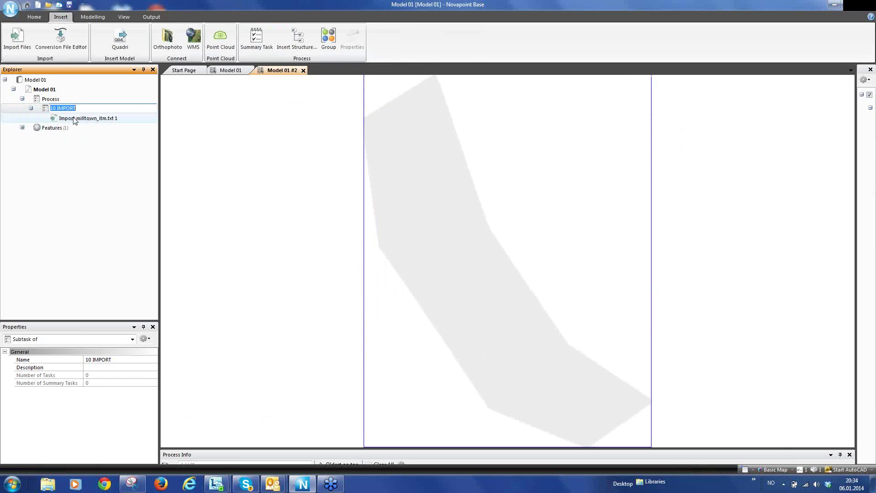
pyautogui.click(101, 118)
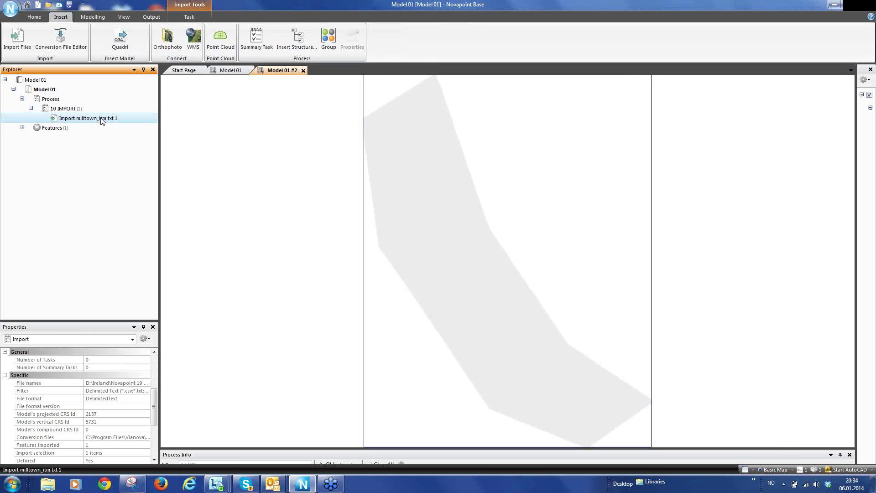
pyautogui.rightClick(101, 120)
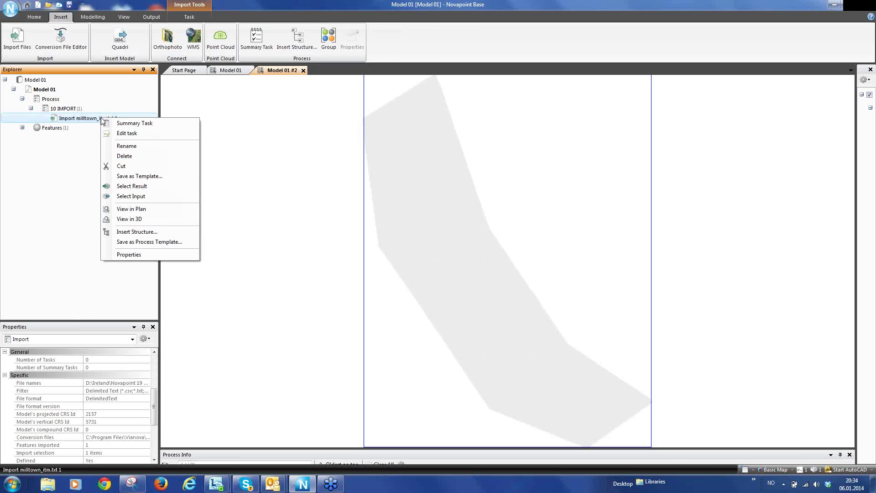
# Show the import result in a 3D view with the Draw All display style, zooming to inspect the points
pyautogui.click(148, 220)
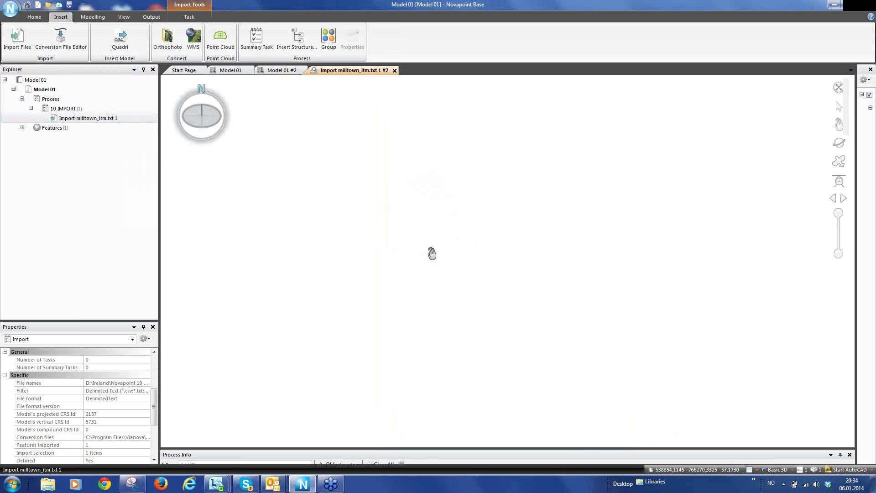
pyautogui.click(782, 471)
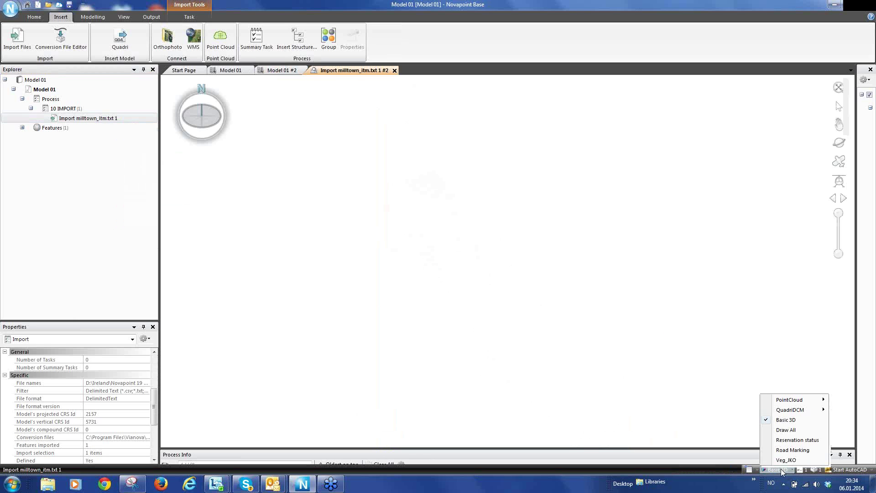
pyautogui.click(787, 430)
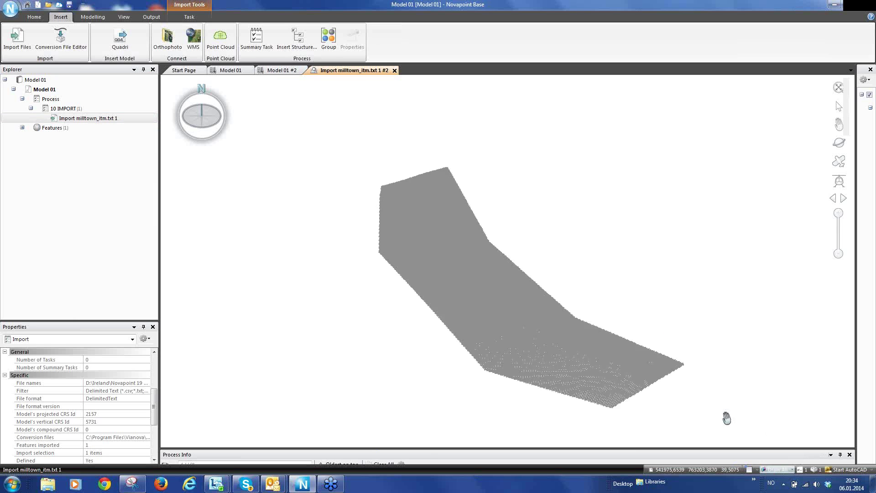
pyautogui.scroll(8, 473, 289)
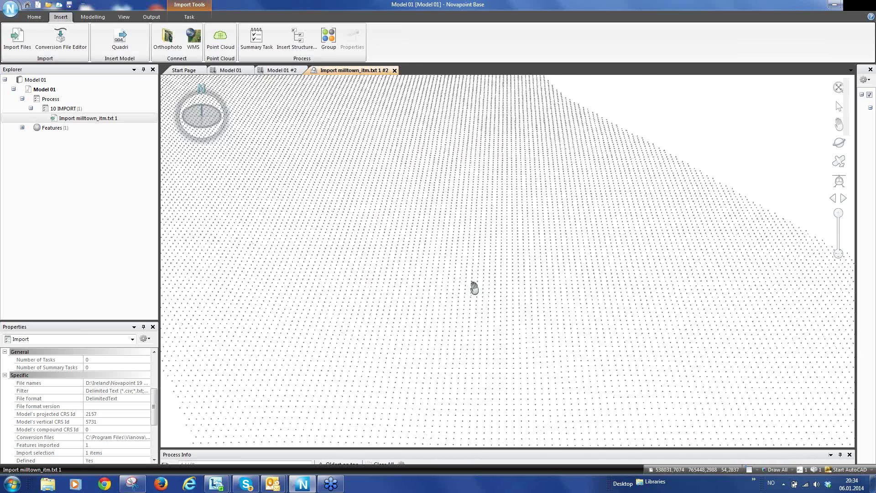
pyautogui.scroll(-4, 456, 274)
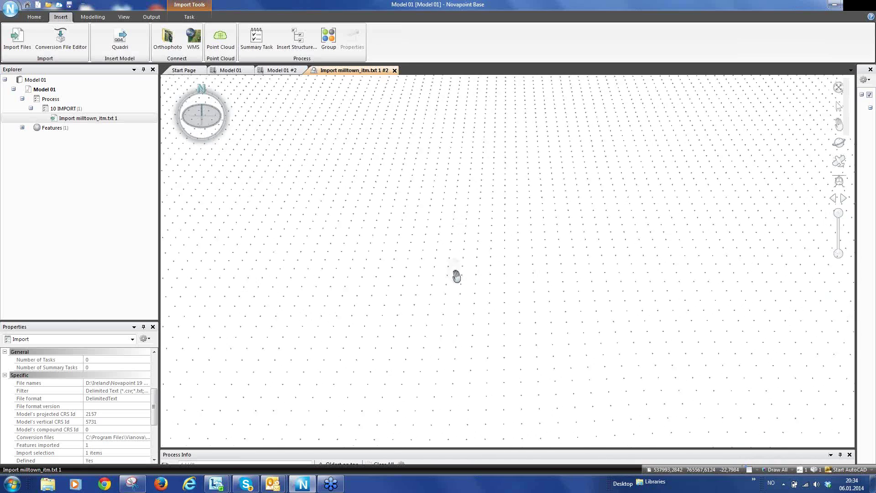
pyautogui.scroll(-5, 457, 274)
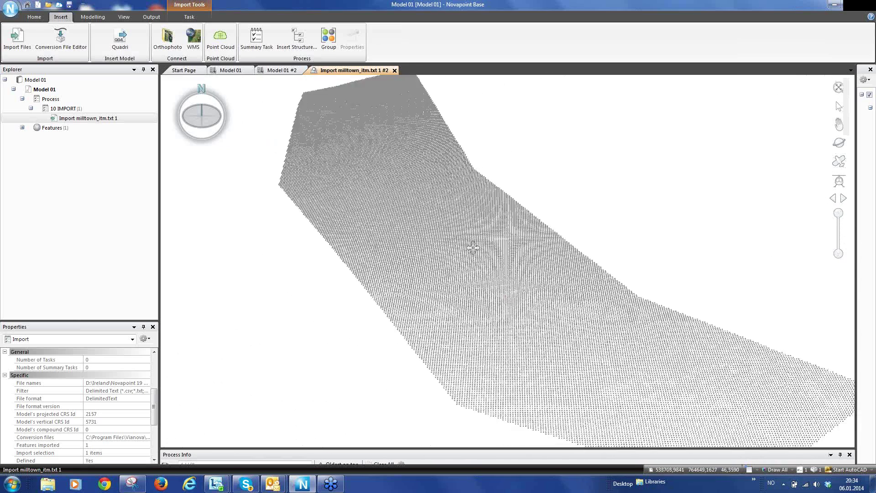
pyautogui.scroll(2, 447, 253)
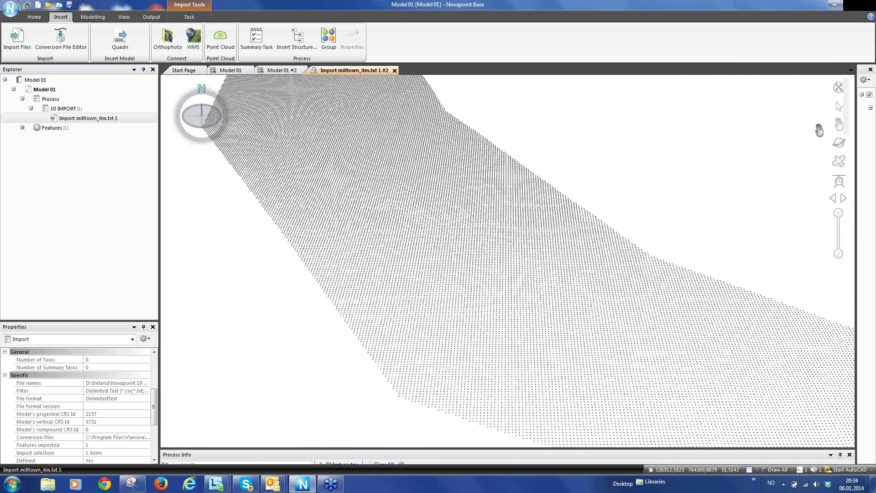
# Select the point cloud and expand area, Boundaries, Patches and Point cloud to reveal its 46260 points
pyautogui.click(432, 233)
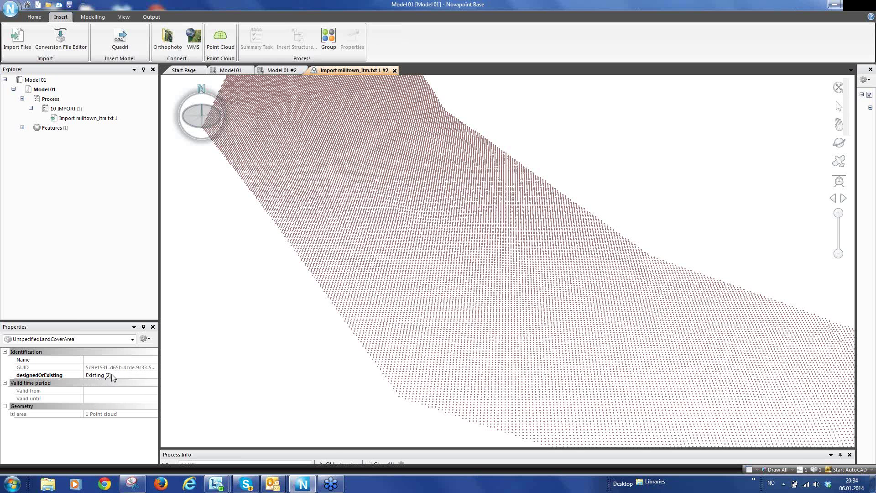
pyautogui.click(13, 414)
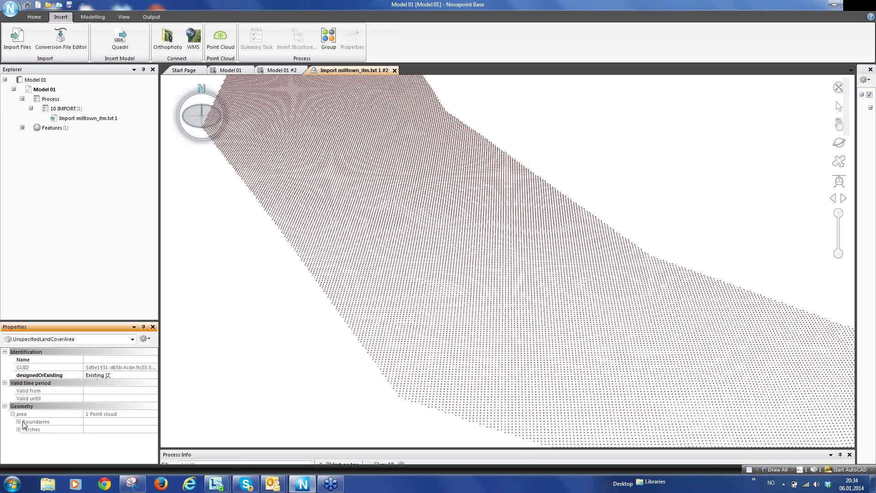
pyautogui.click(18, 422)
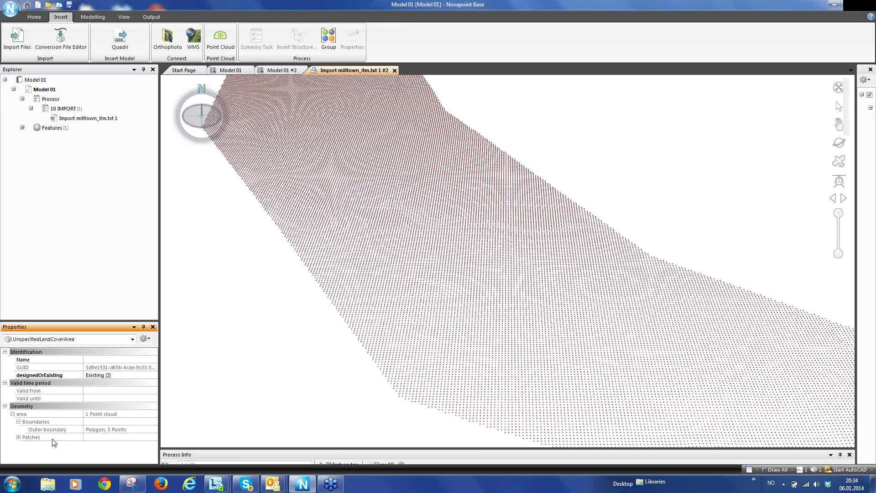
pyautogui.click(18, 438)
pyautogui.click(24, 445)
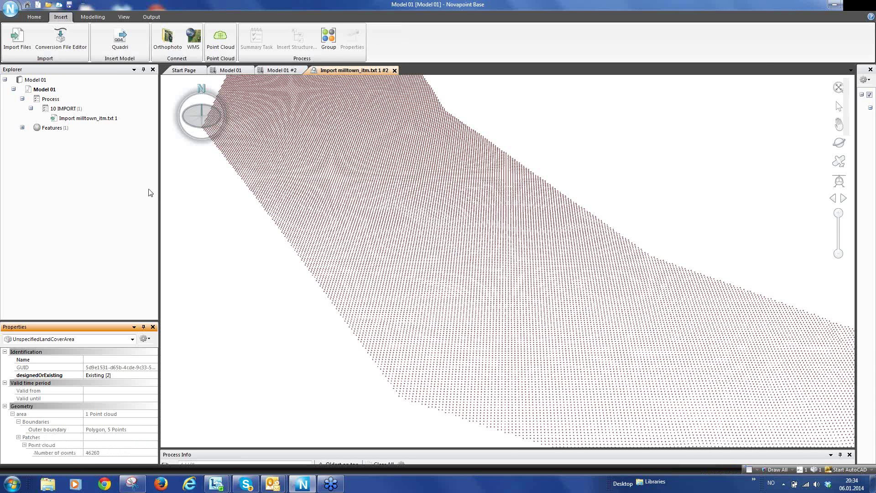
pyautogui.click(31, 109)
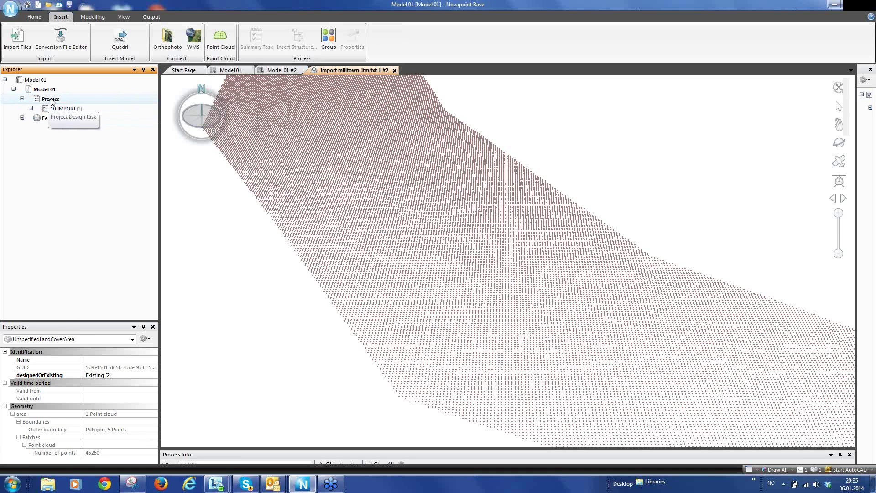
# Add a summary task named 20 GROUND SURFACE under Process and select it
pyautogui.click(50, 99)
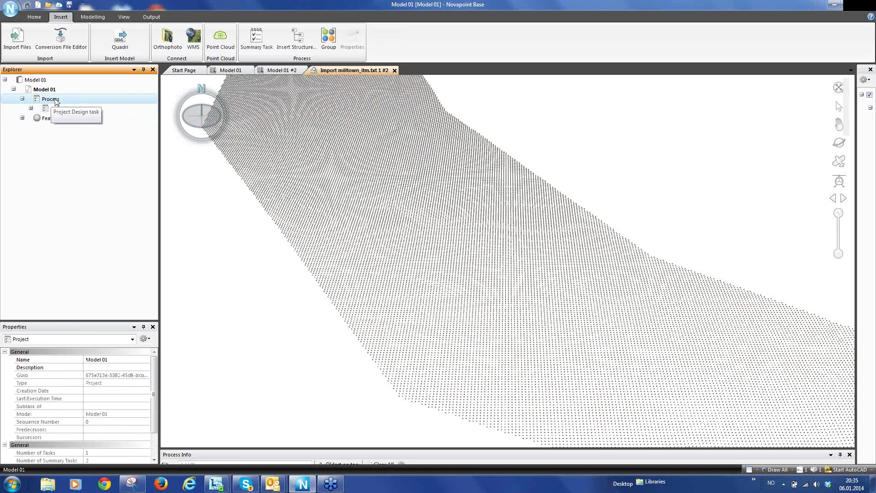
pyautogui.rightClick(55, 99)
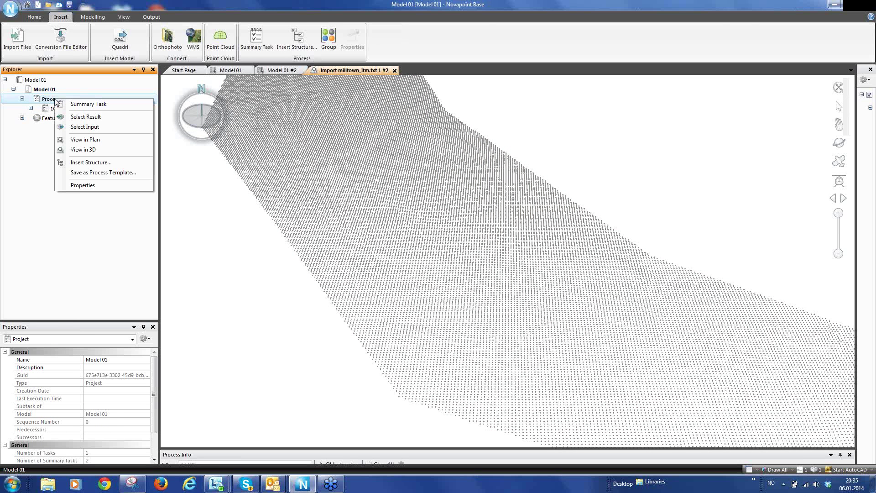
pyautogui.click(104, 104)
pyautogui.write('20 GROUND SURFACE')
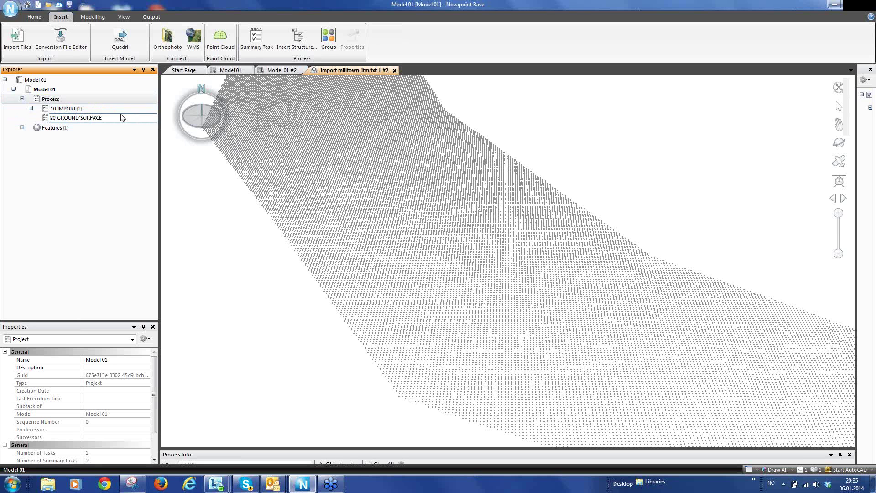
pyautogui.press('Return')
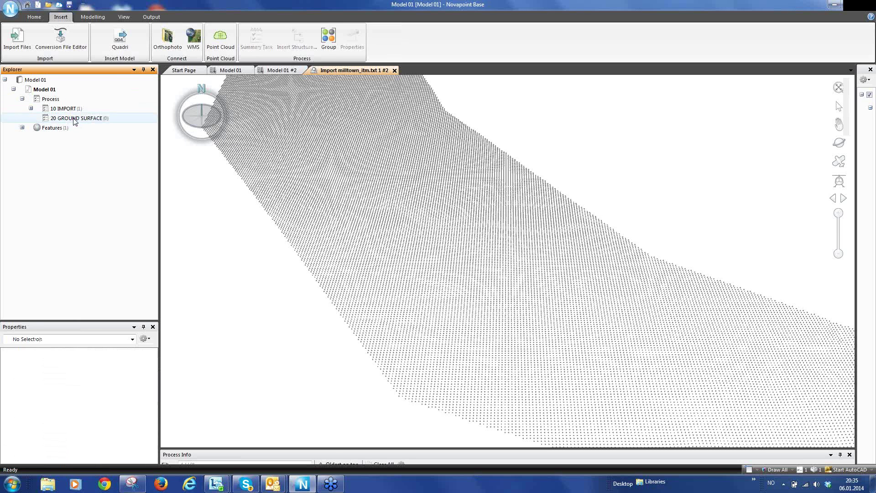
pyautogui.click(76, 119)
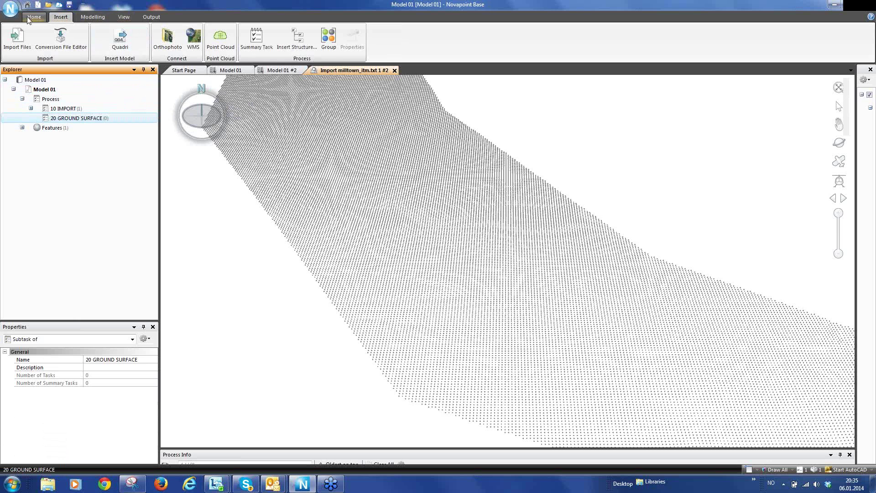
pyautogui.click(97, 18)
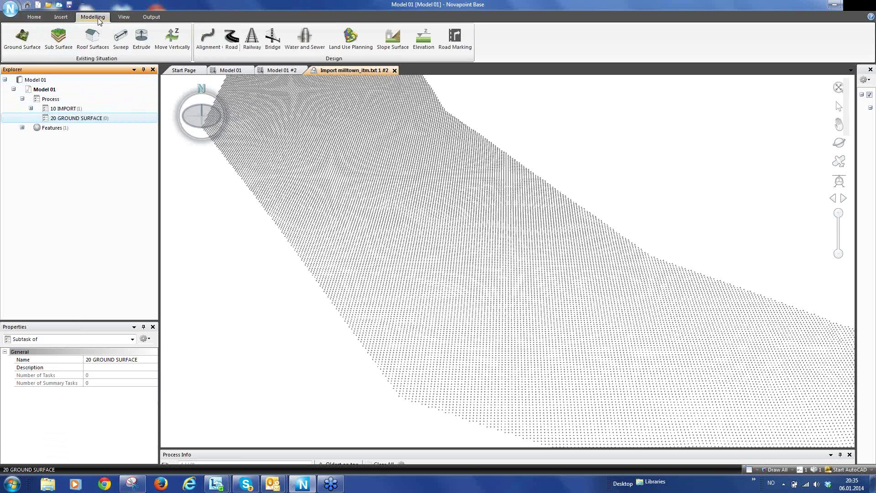
# Start a Ground Surface task, keeping it under subtask /20 GROUND SURFACE
pyautogui.click(25, 44)
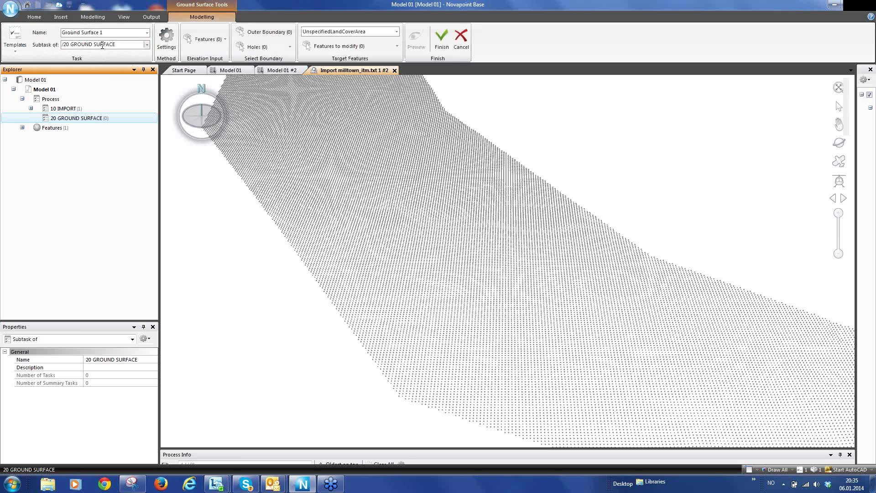
pyautogui.click(147, 45)
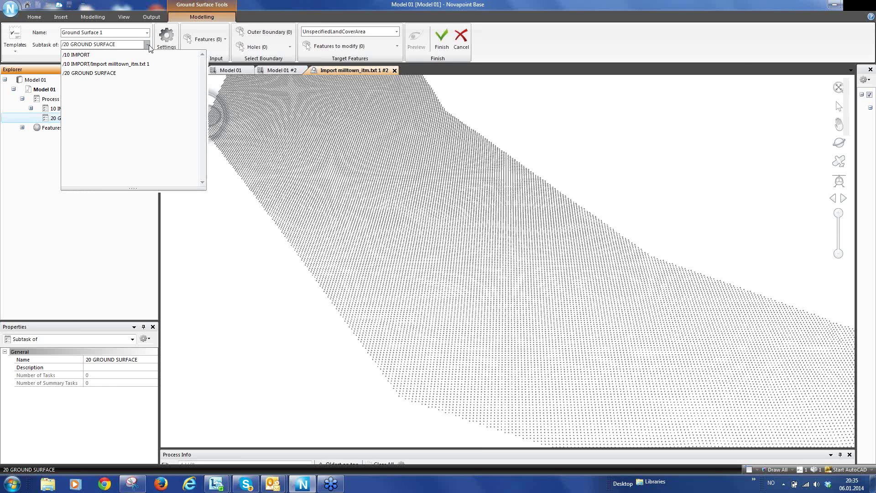
pyautogui.click(148, 47)
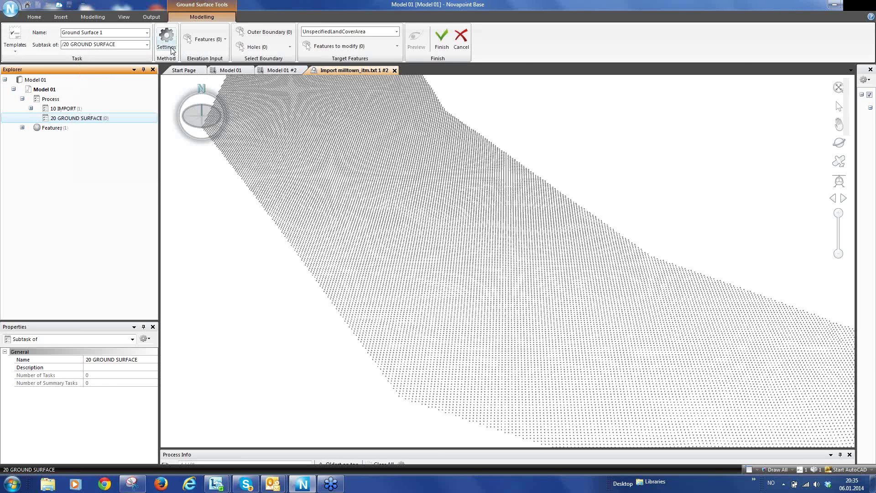
# In TIN settings, turn off the three point-densification options, enable long-edged triangle removal, and save to the task
pyautogui.click(169, 42)
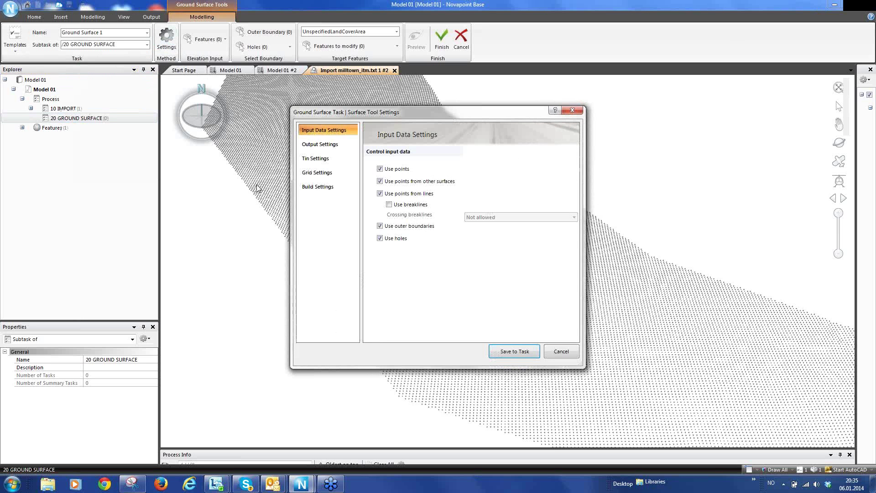
pyautogui.click(325, 159)
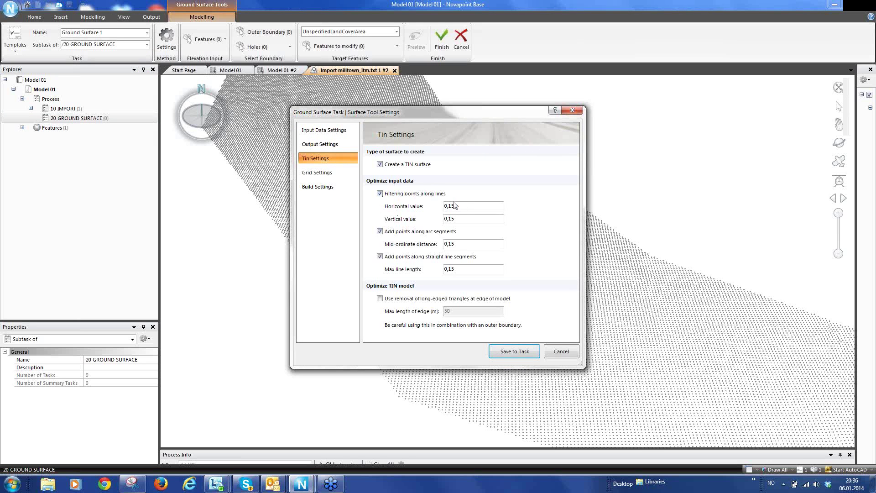
pyautogui.click(380, 194)
pyautogui.click(380, 232)
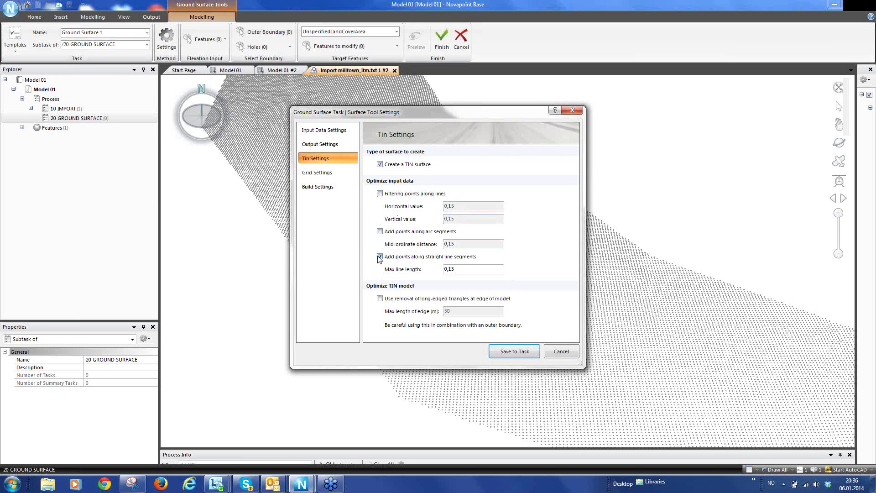
pyautogui.click(380, 256)
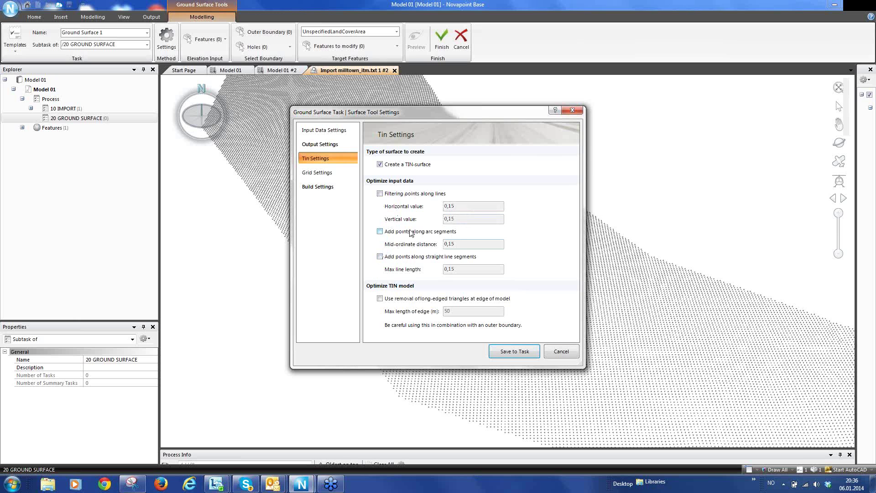
pyautogui.click(380, 299)
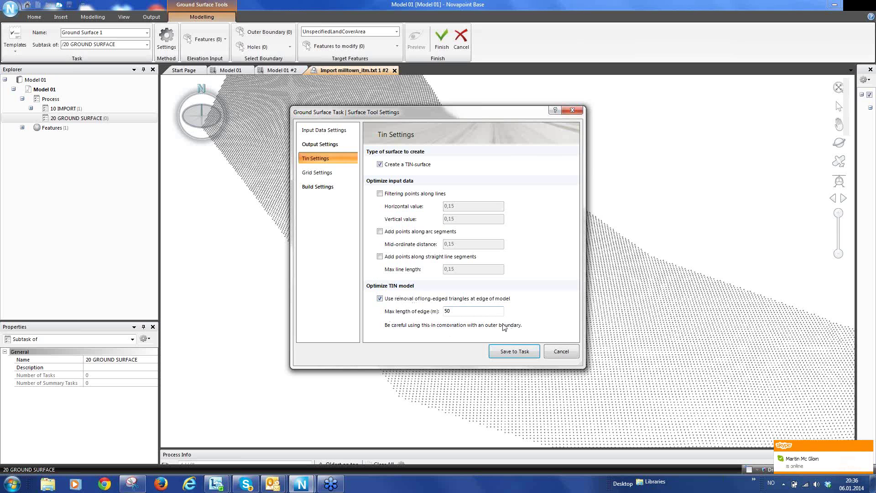
pyautogui.click(526, 351)
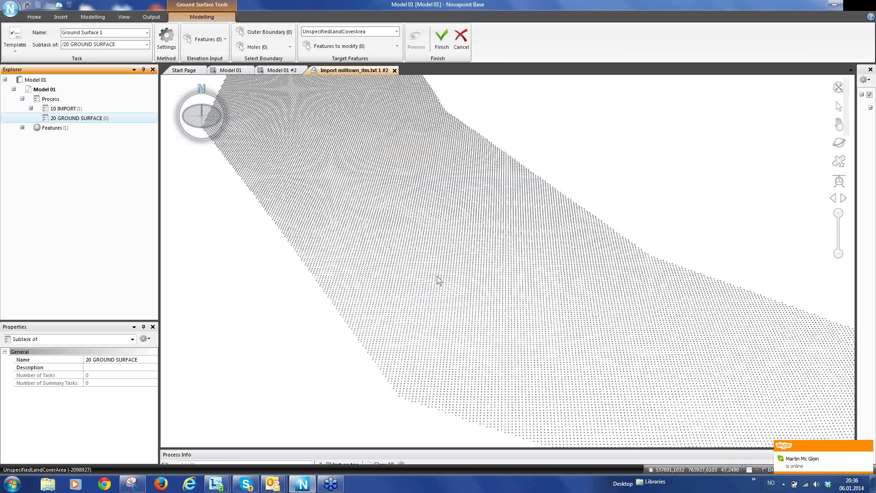
# Use the Import milltown_itm.txt 1 task as the surface's elevation input features
pyautogui.click(207, 40)
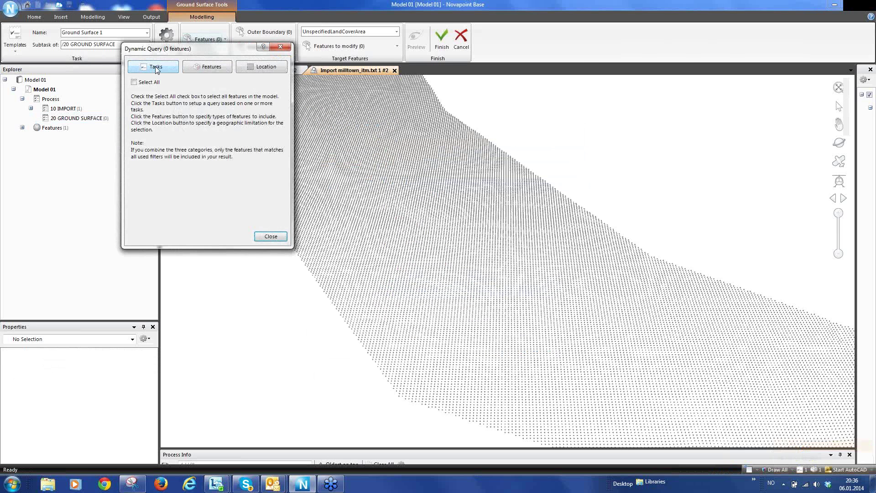
pyautogui.click(168, 70)
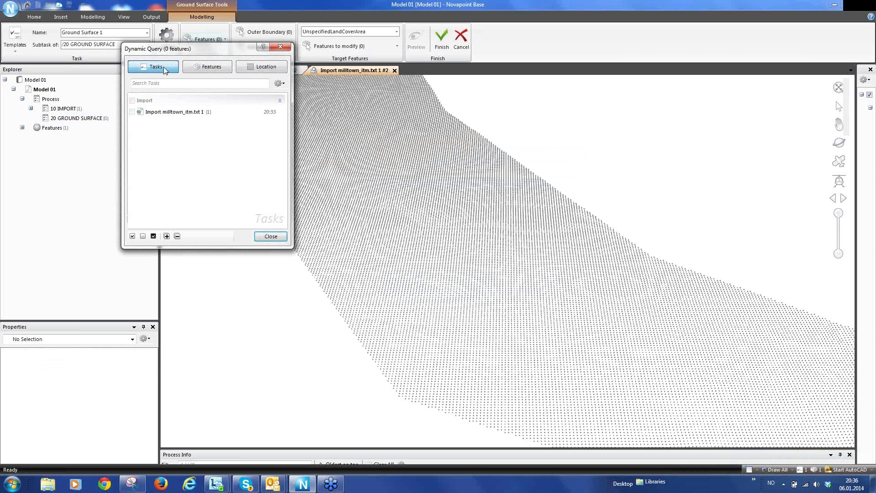
pyautogui.click(132, 112)
pyautogui.click(270, 236)
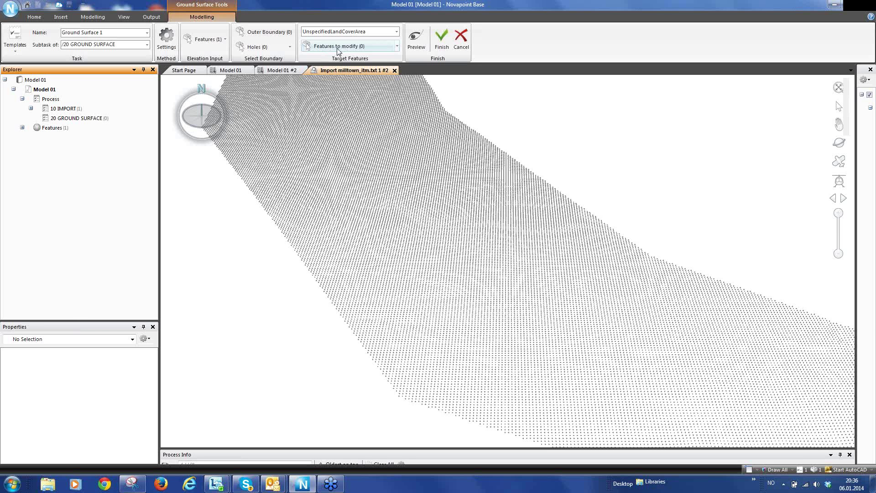
# Target UnspecifiedLandCoverArea features from the milltown import as features to modify, then finish building the TIN
pyautogui.click(337, 46)
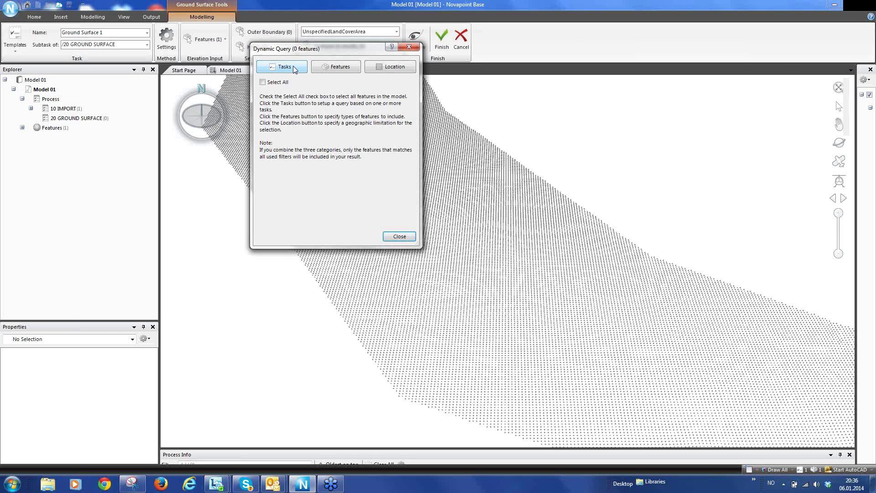
pyautogui.click(294, 69)
pyautogui.click(261, 111)
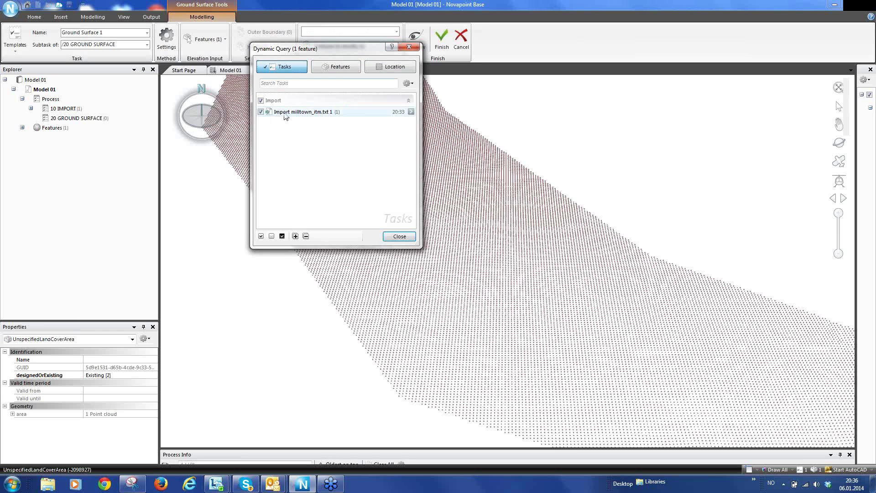
pyautogui.click(346, 68)
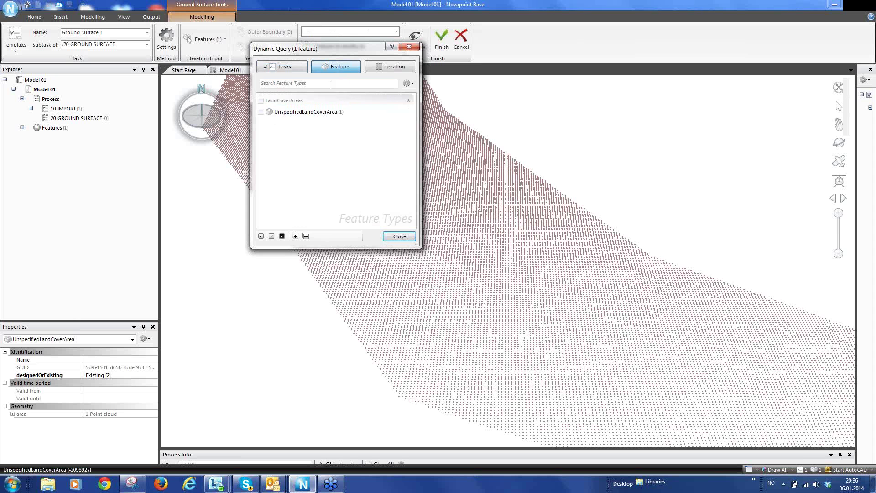
pyautogui.click(261, 112)
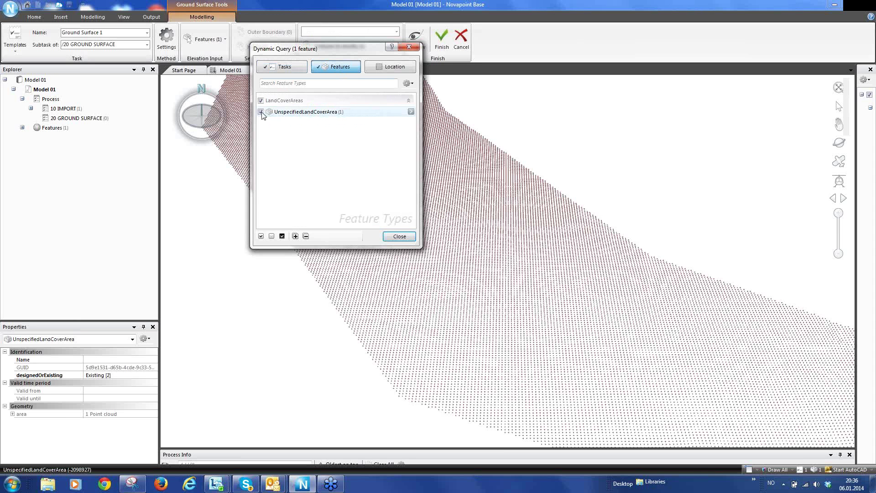
pyautogui.click(400, 237)
pyautogui.click(441, 39)
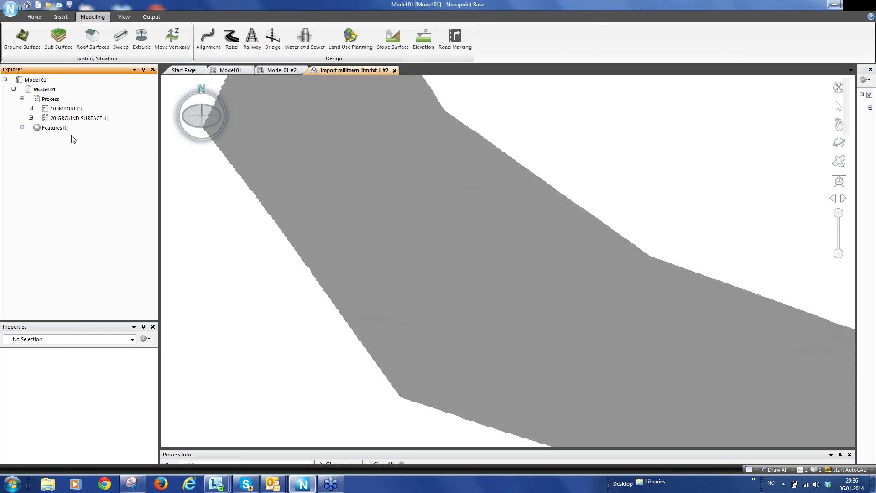
# Open Ground Surface 1 from 20 GROUND SURFACE in a new 3D view
pyautogui.click(31, 118)
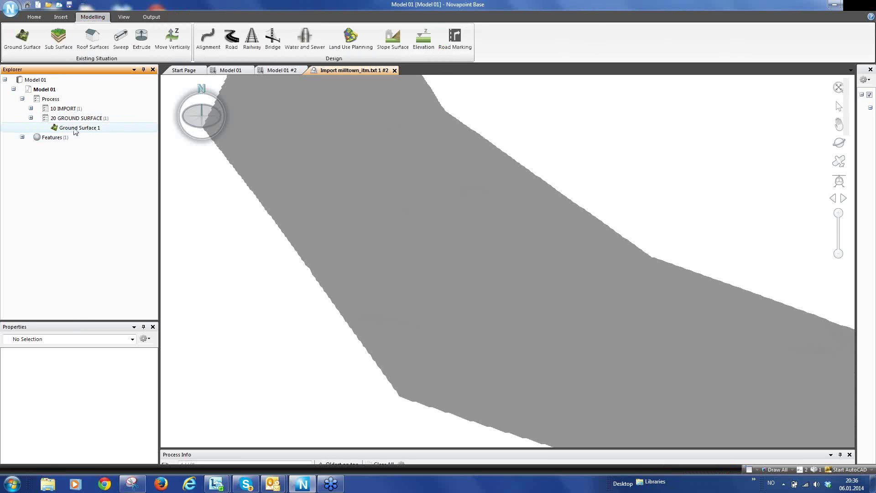
pyautogui.click(76, 129)
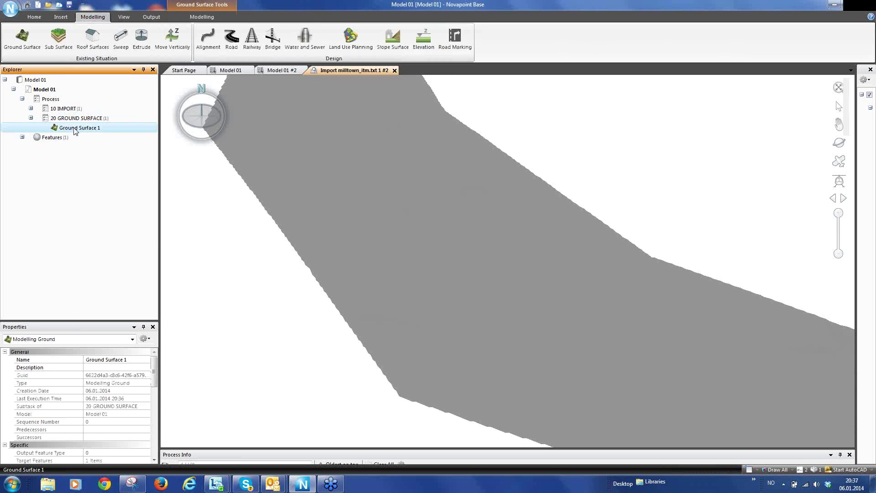
pyautogui.rightClick(75, 129)
pyautogui.click(123, 219)
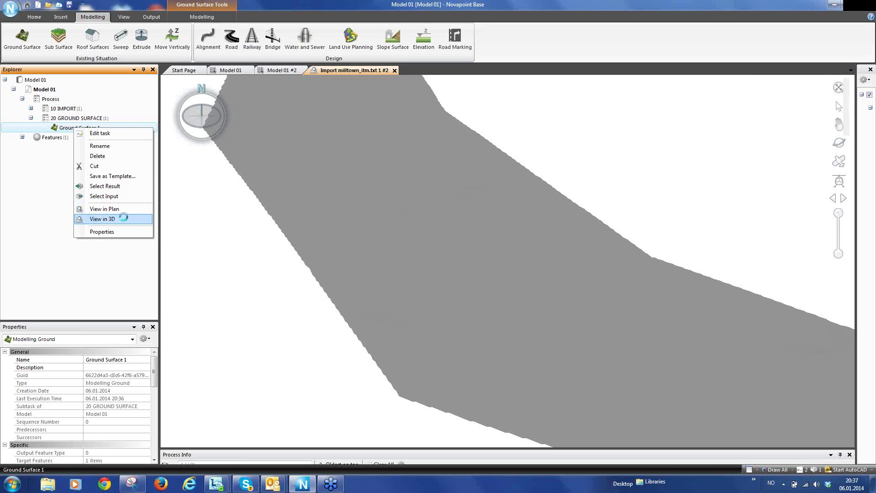
# Orbit, pan and zoom around the green triangulated surface, then collapse 20 GROUND SURFACE
pyautogui.scroll(5, 481, 268)
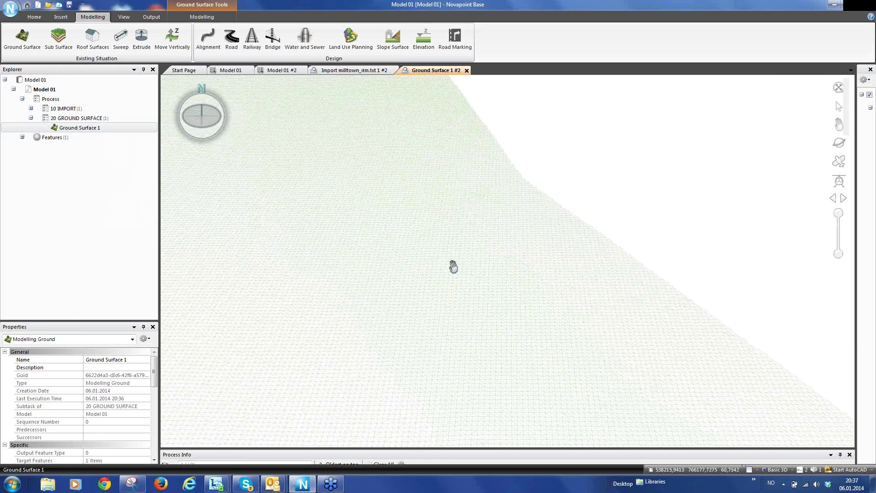
pyautogui.moveTo(462, 237); pyautogui.dragTo(449, 189, button='middle')
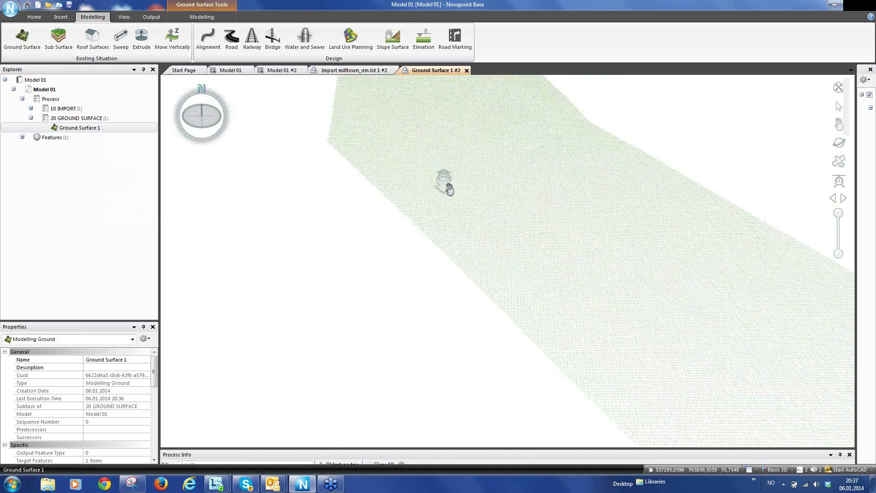
pyautogui.scroll(-5, 597, 255)
pyautogui.moveTo(597, 254); pyautogui.dragTo(536, 219, button='middle')
pyautogui.scroll(5, 536, 219)
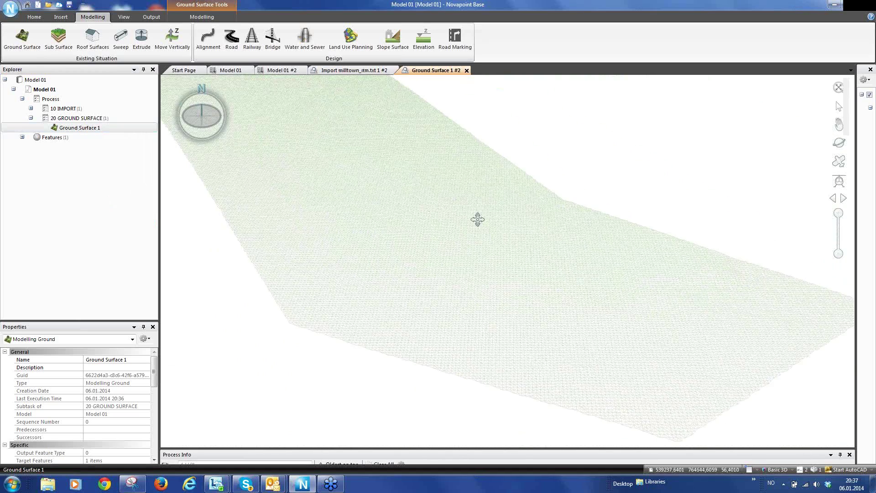
pyautogui.scroll(-4, 478, 220)
pyautogui.scroll(-3, 443, 229)
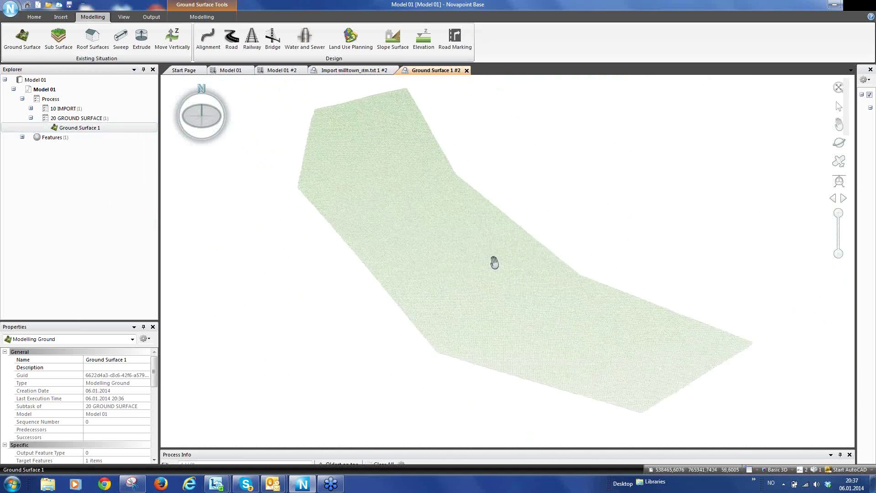
pyautogui.moveTo(494, 262); pyautogui.dragTo(426, 231, button='middle')
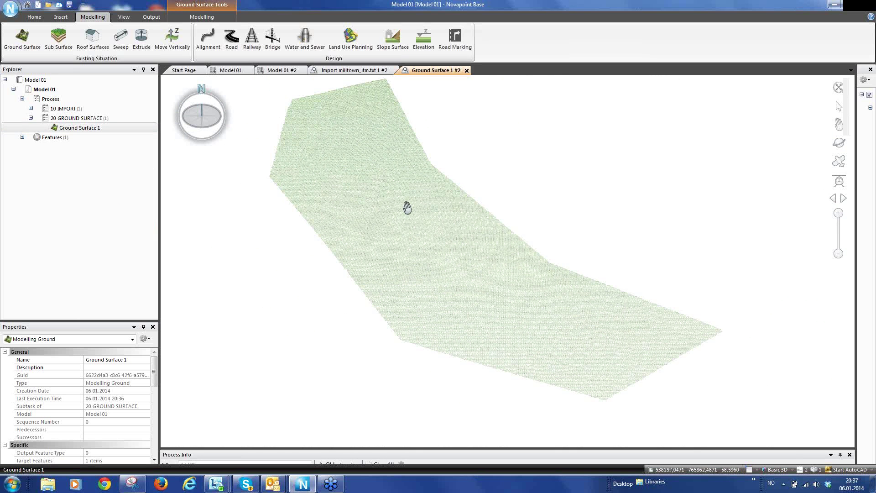
pyautogui.scroll(-1, 398, 211)
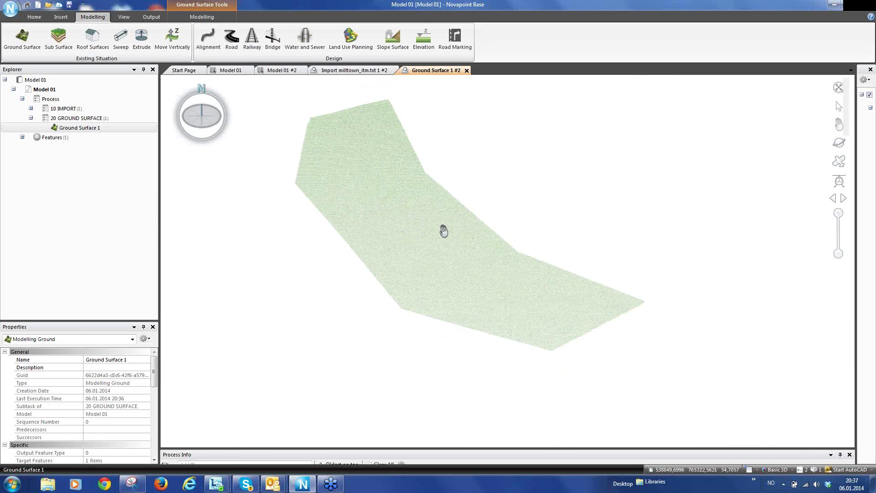
pyautogui.scroll(2, 429, 226)
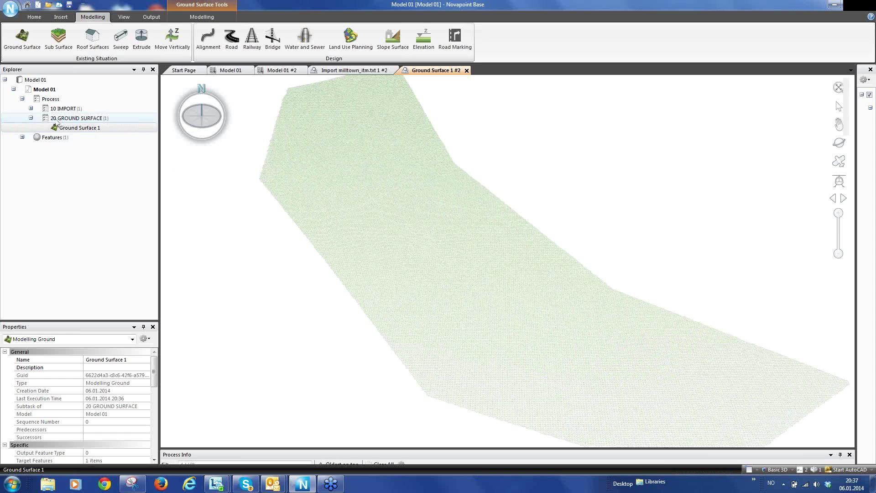
pyautogui.click(31, 119)
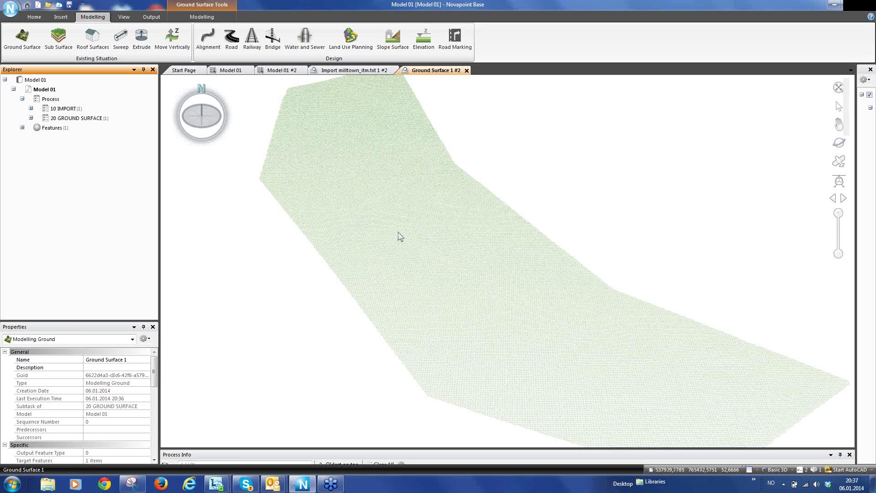
# Add a summary task named 90 PRESENTATION under Process and select it
pyautogui.click(54, 100)
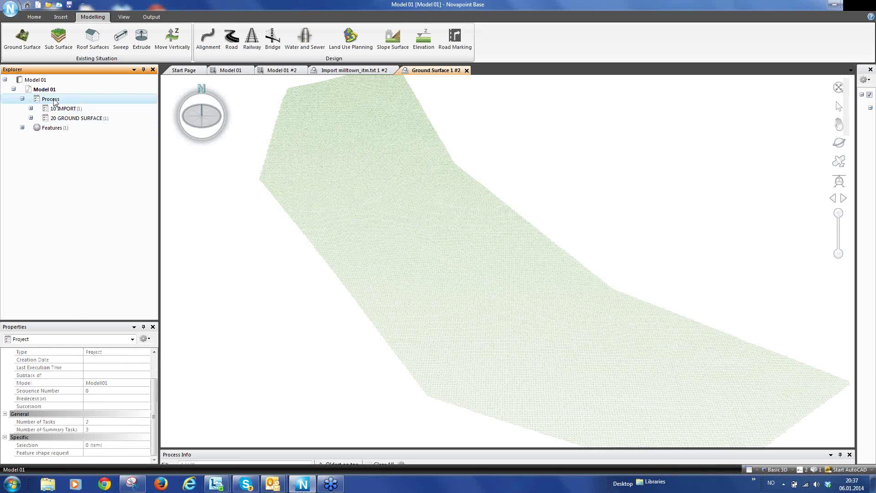
pyautogui.rightClick(54, 101)
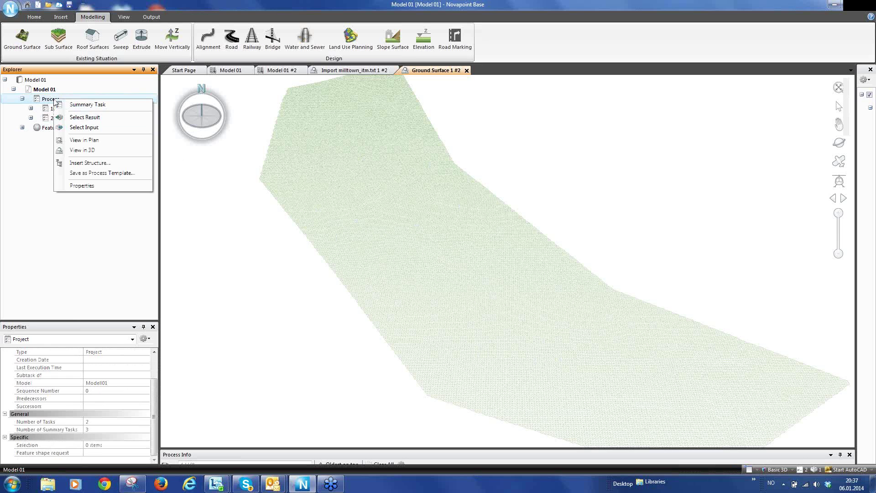
pyautogui.click(89, 104)
pyautogui.write('90 PRESENTATION')
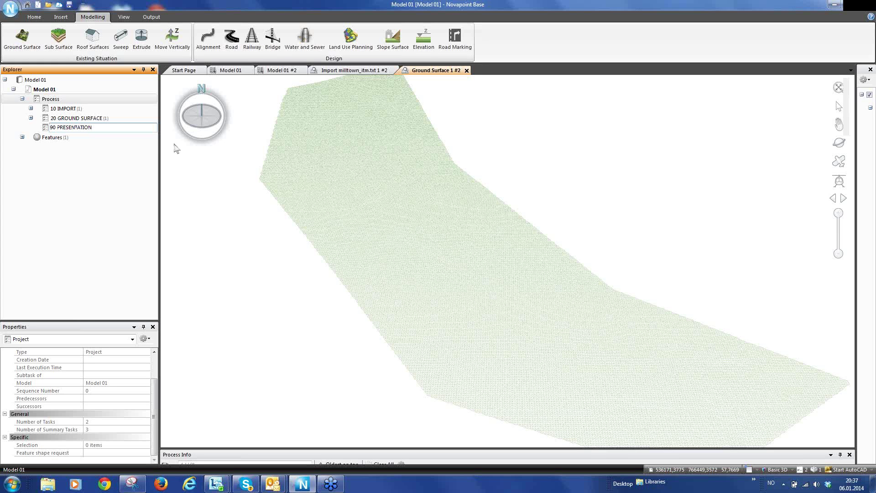
pyautogui.press('Return')
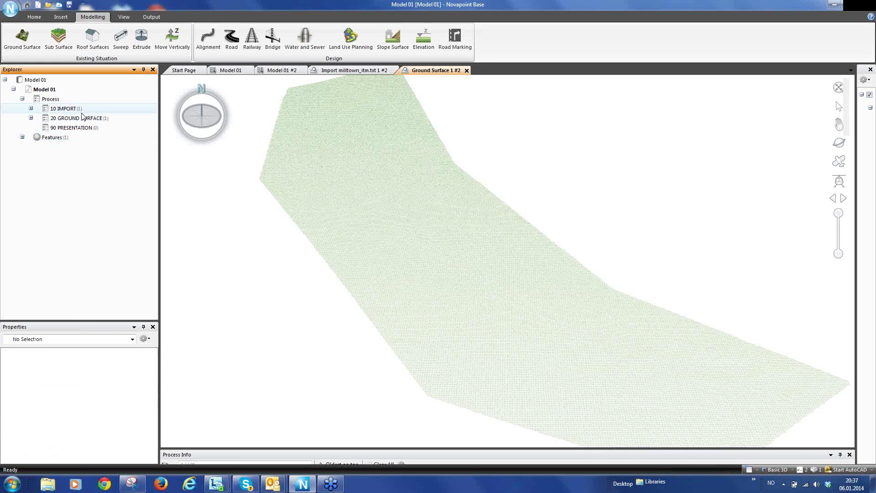
pyautogui.click(81, 129)
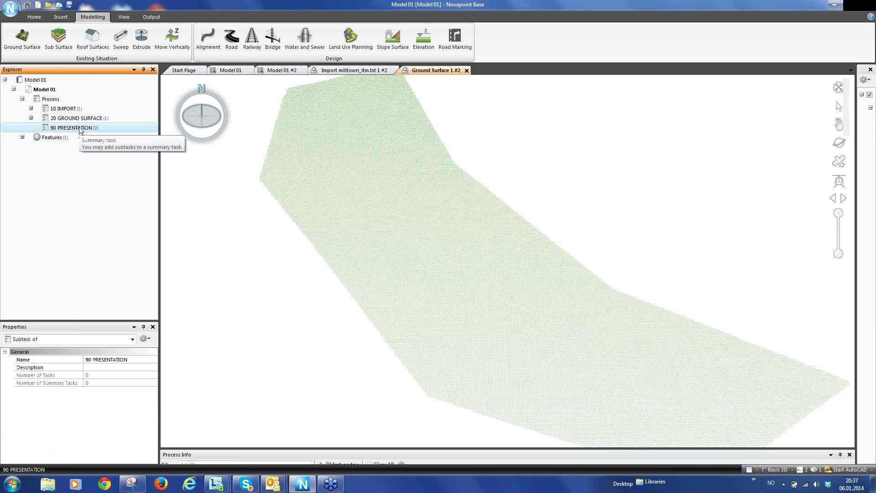
pyautogui.click(127, 16)
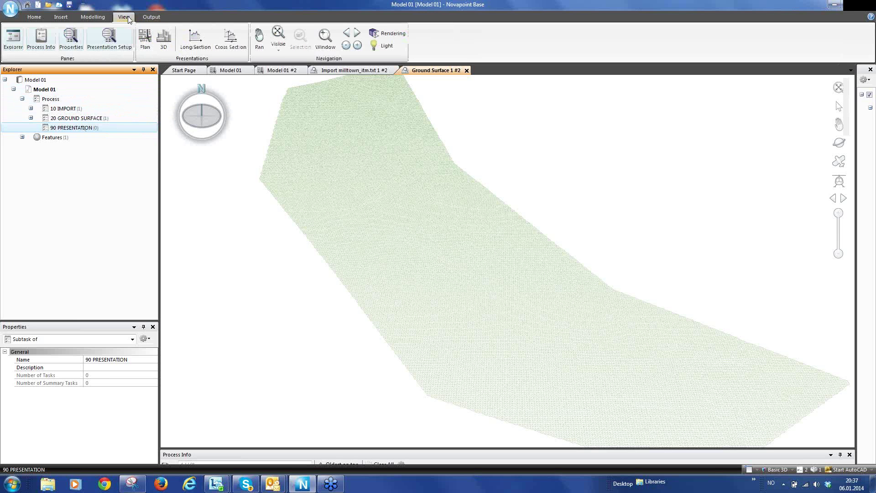
# Create a 3D presentation task sourcing only Ground Surface 1, and choose Add Orthophoto for its background
pyautogui.click(165, 38)
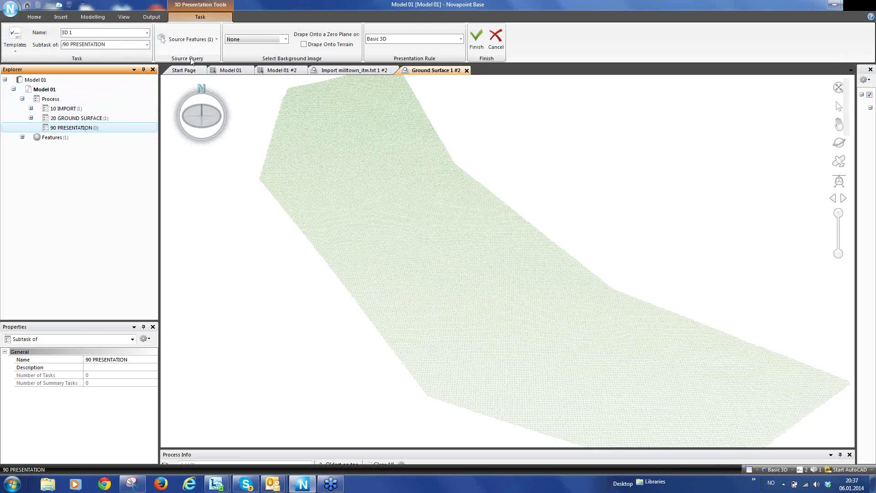
pyautogui.click(189, 40)
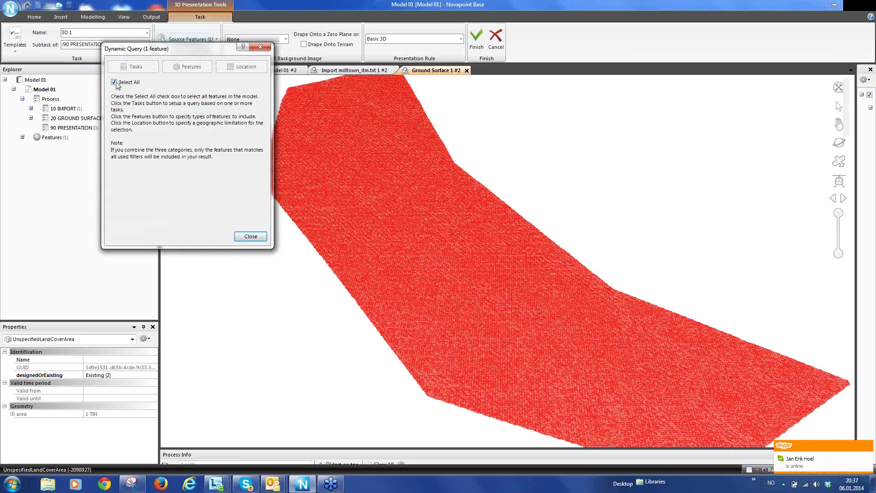
pyautogui.click(116, 85)
pyautogui.click(133, 67)
pyautogui.click(112, 135)
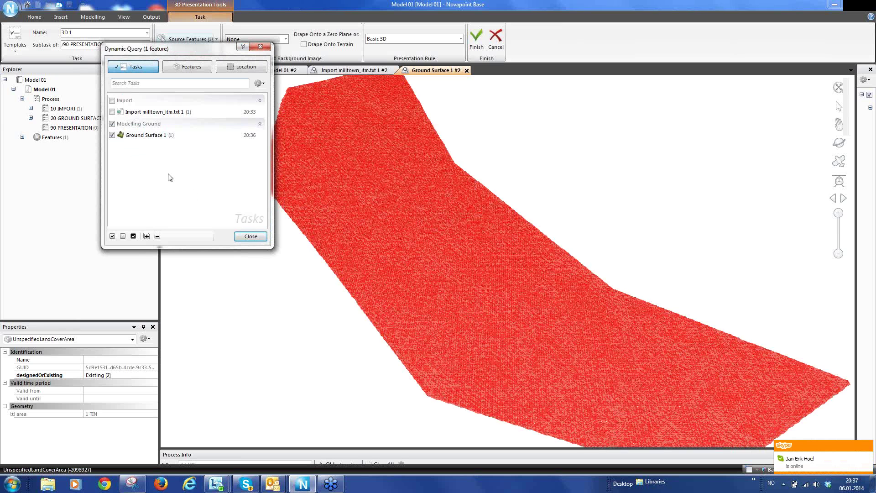
pyautogui.click(251, 236)
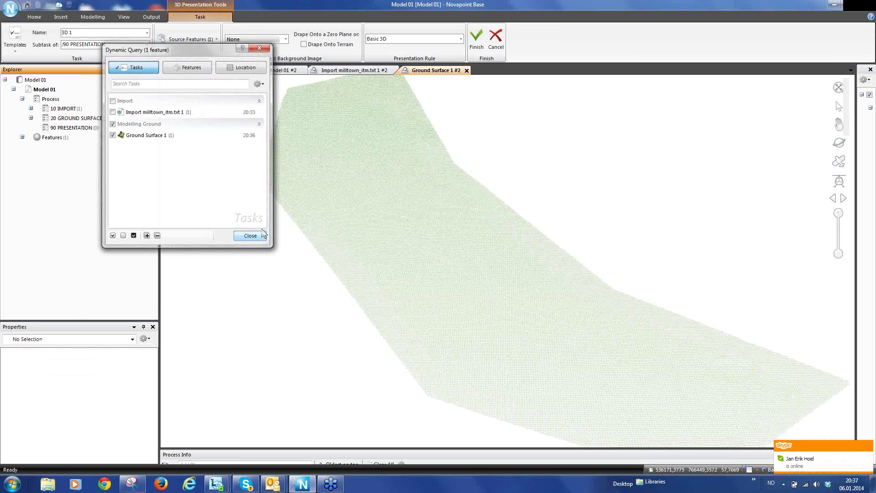
pyautogui.click(286, 40)
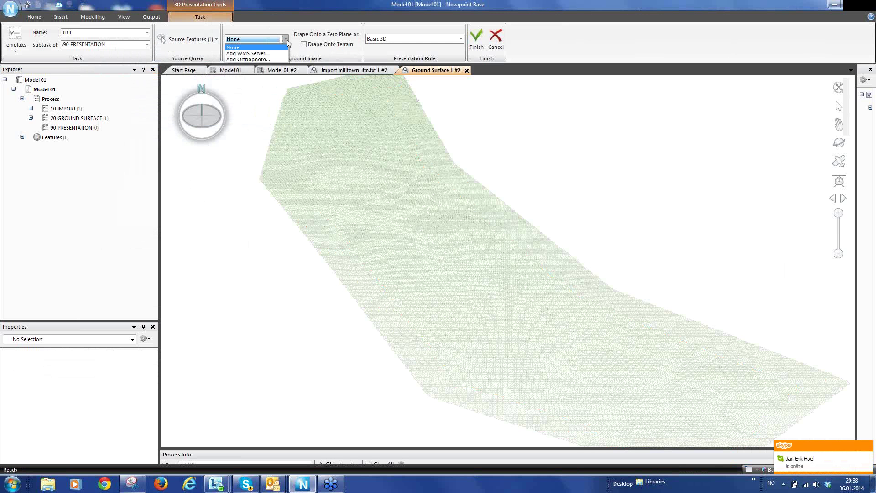
pyautogui.click(265, 59)
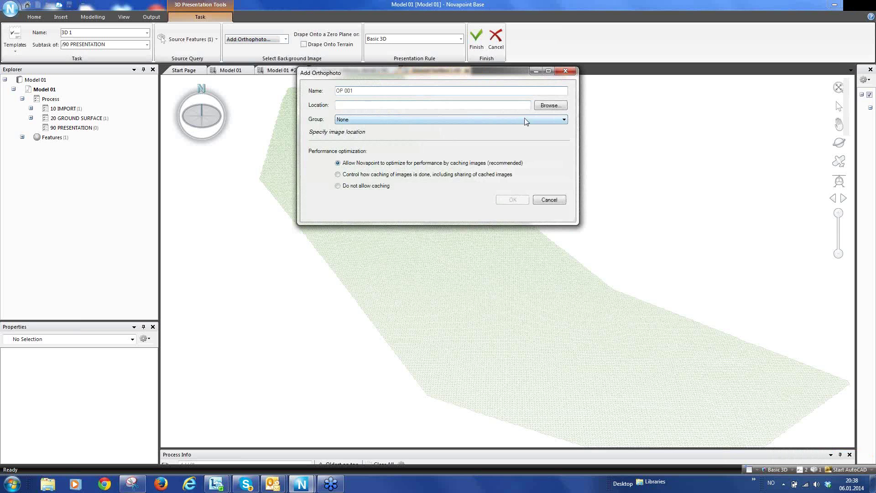
# Load the orthophoto from the D: Ireland ITM Orthophotos folder and accept it as OP 001
pyautogui.click(545, 106)
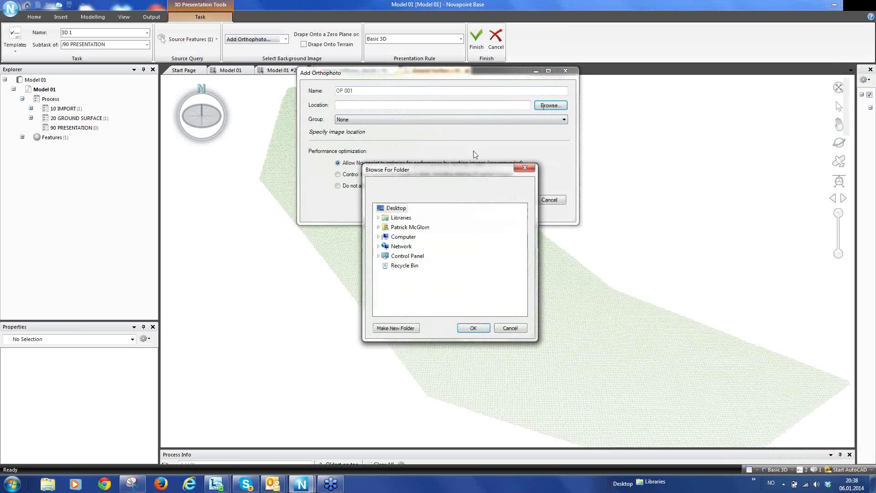
pyautogui.doubleClick(405, 238)
pyautogui.doubleClick(432, 257)
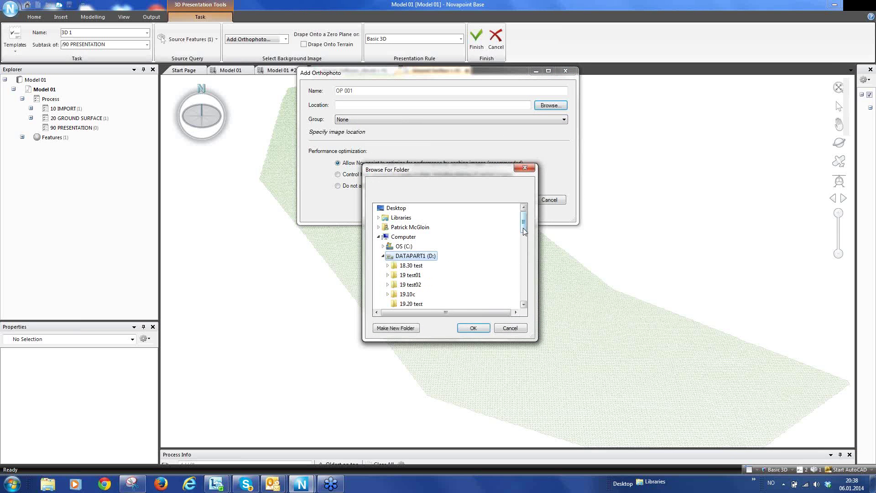
pyautogui.moveTo(524, 228); pyautogui.dragTo(525, 245)
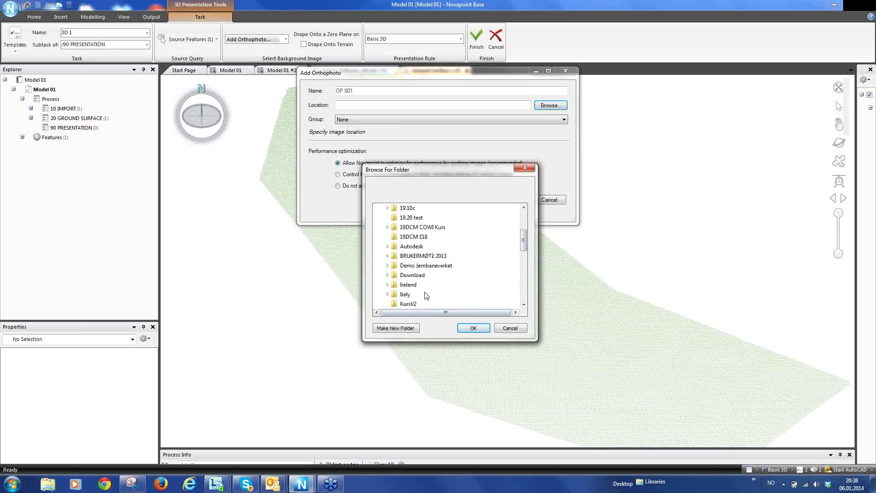
pyautogui.doubleClick(408, 285)
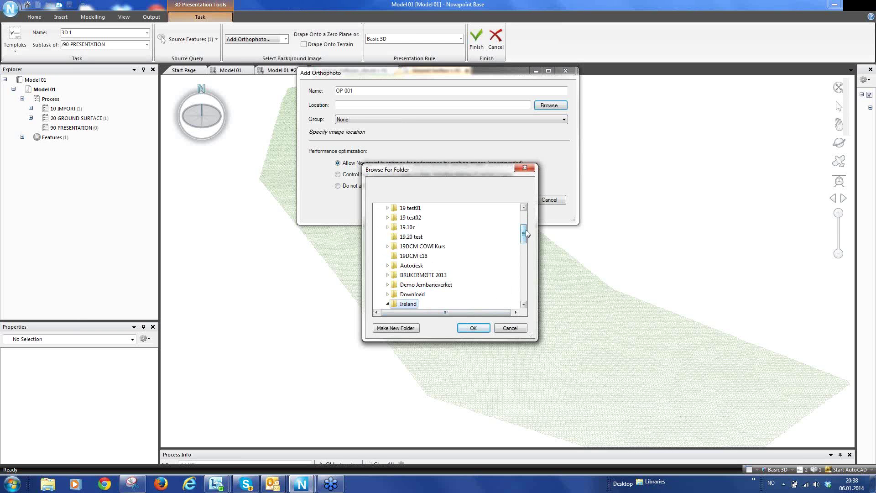
pyautogui.moveTo(525, 232); pyautogui.dragTo(526, 244)
pyautogui.scroll(-1, 526, 245)
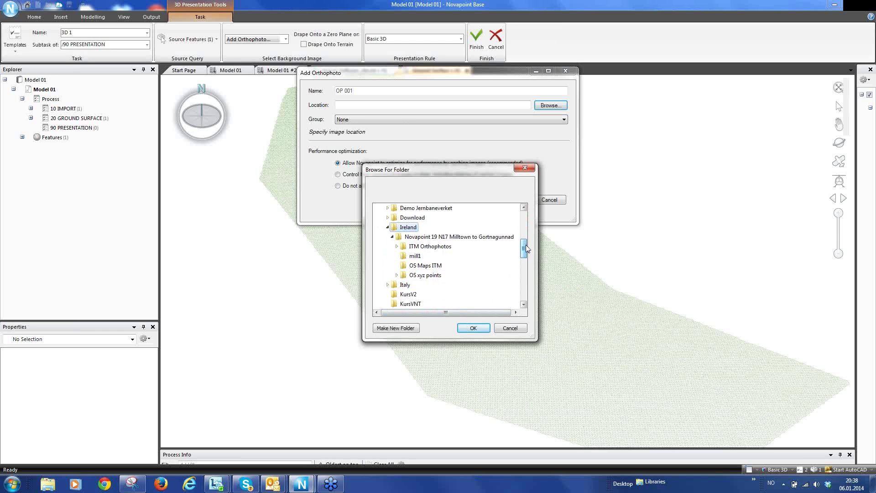
pyautogui.click(447, 248)
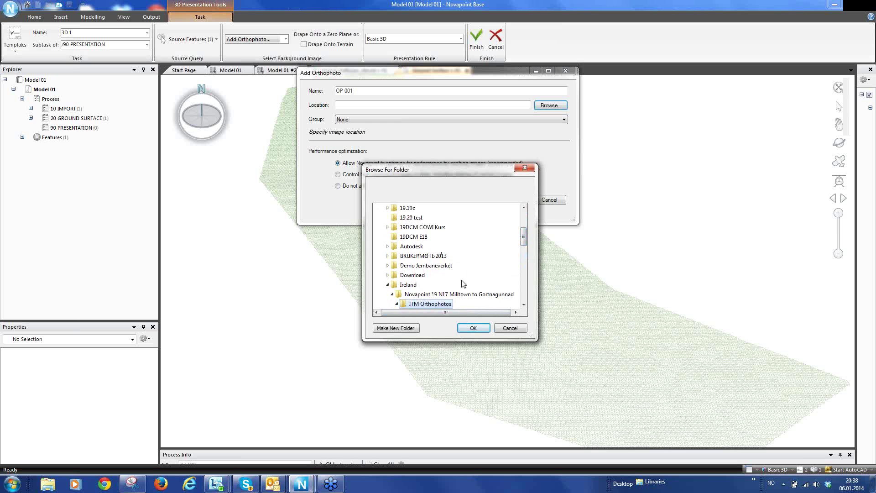
pyautogui.click(474, 328)
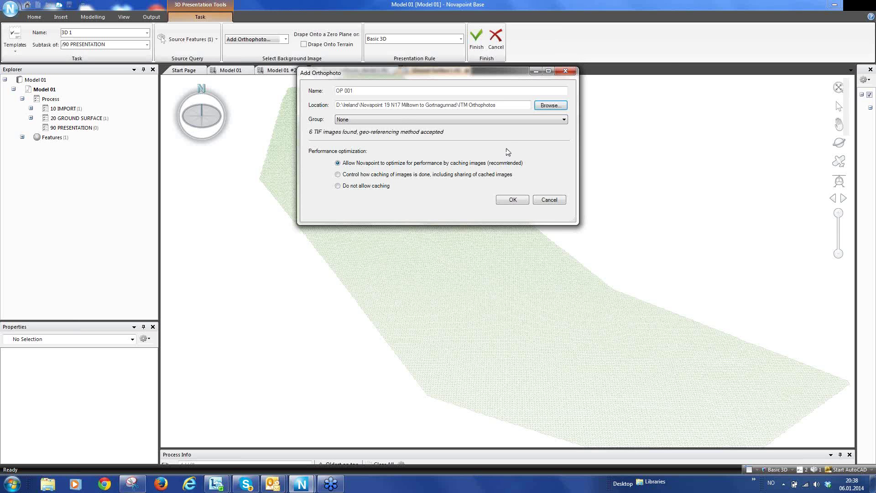
pyautogui.click(513, 200)
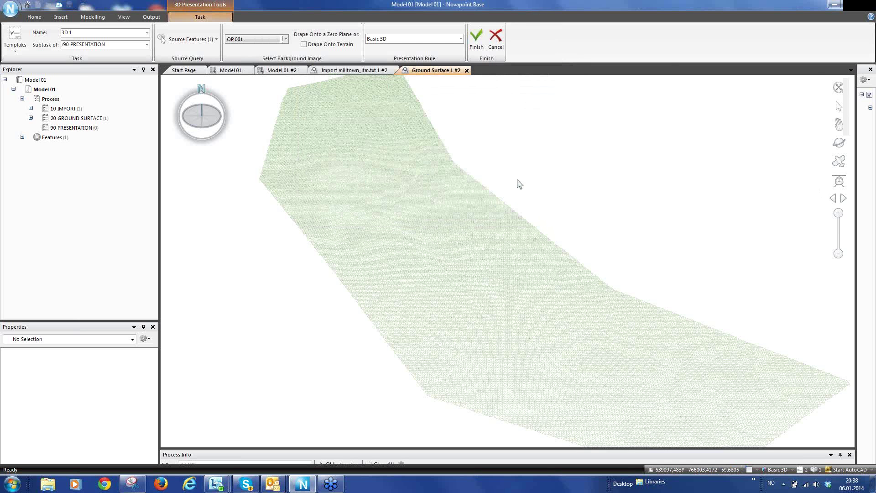
# Drape the orthophoto onto the terrain to create 3D 1, then inspect the fields and farm buildings
pyautogui.click(304, 45)
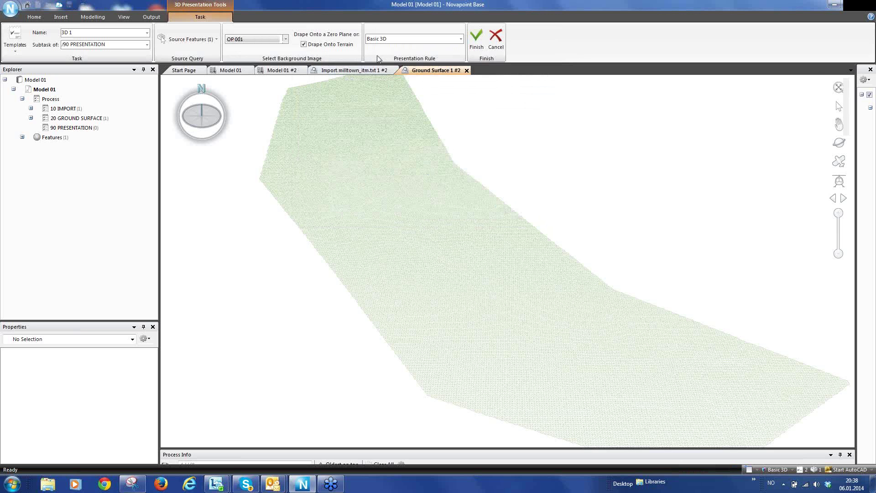
pyautogui.click(477, 39)
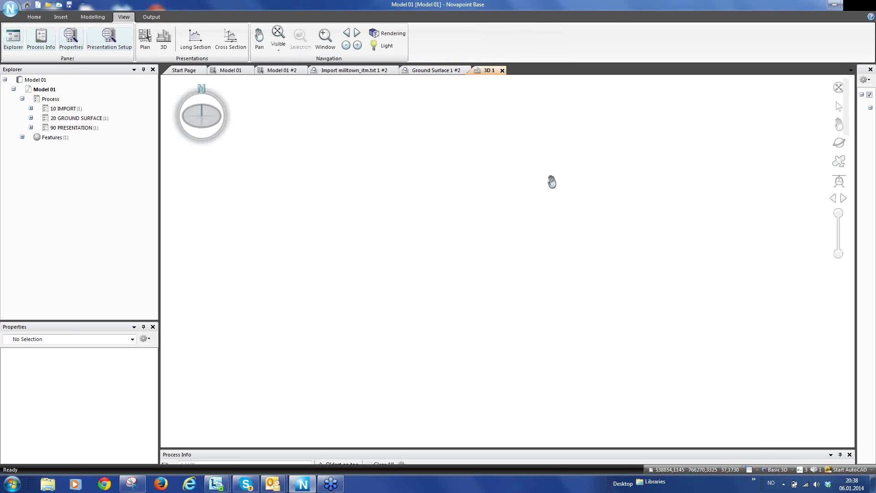
pyautogui.scroll(5, 545, 369)
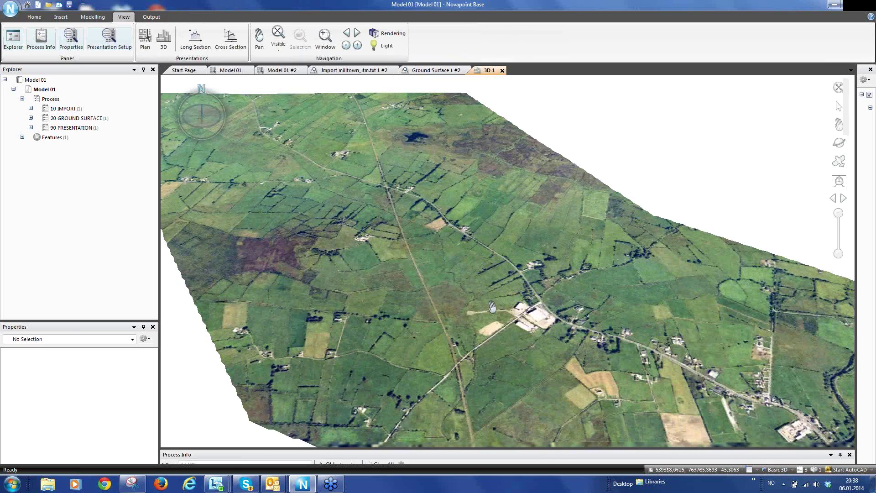
pyautogui.scroll(3, 523, 313)
pyautogui.scroll(-2, 542, 331)
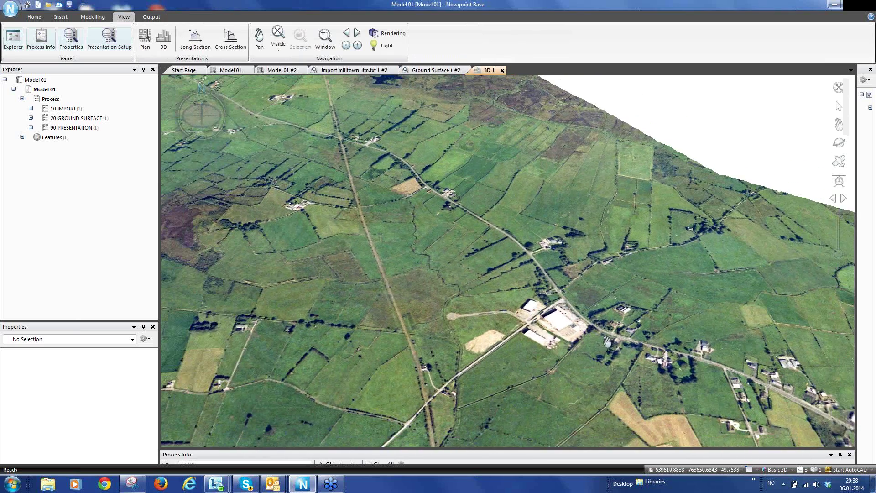
pyautogui.moveTo(608, 341); pyautogui.dragTo(553, 272)
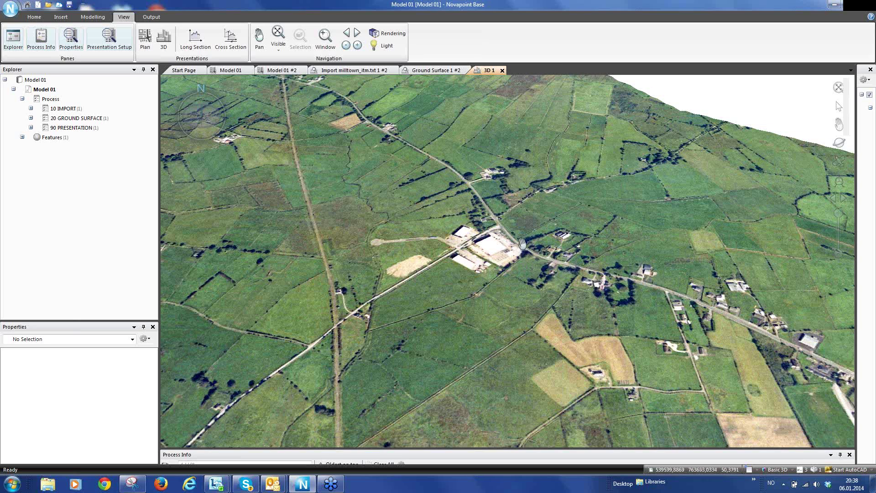
pyautogui.scroll(3, 526, 243)
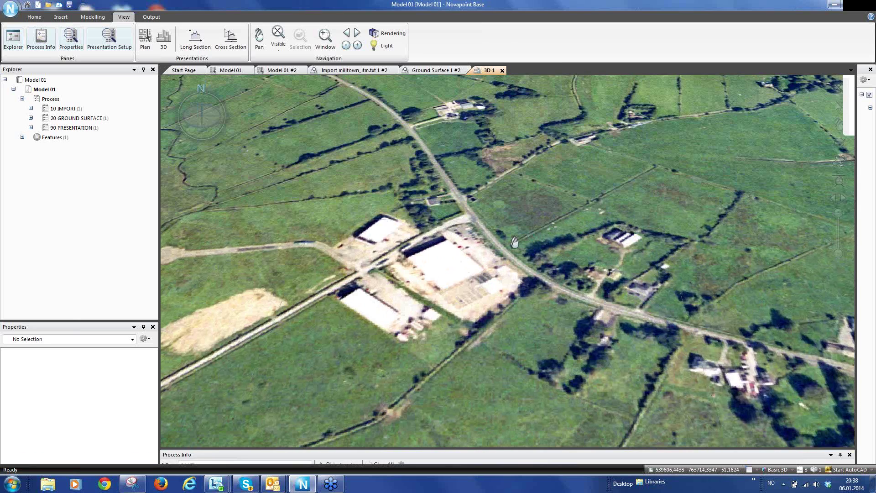
pyautogui.scroll(-3, 520, 243)
pyautogui.scroll(-3, 520, 241)
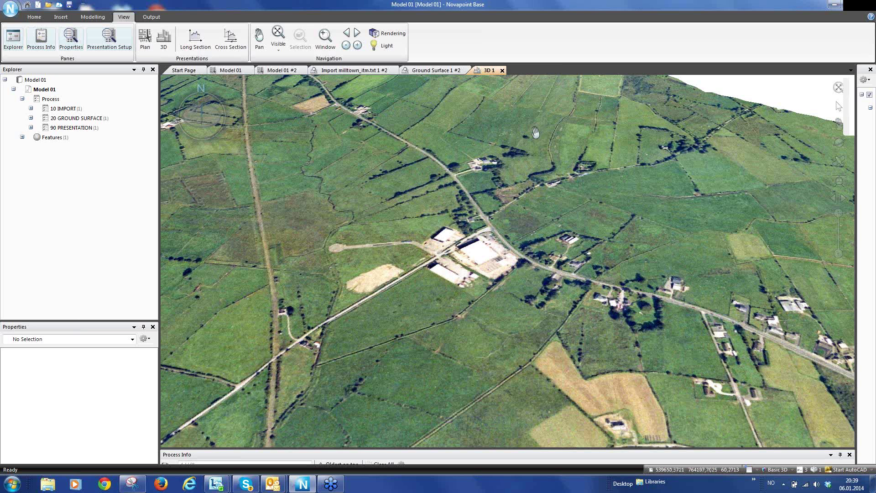
# Save all changes to the Model 01 binder with Save All
pyautogui.click(10, 8)
pyautogui.click(50, 134)
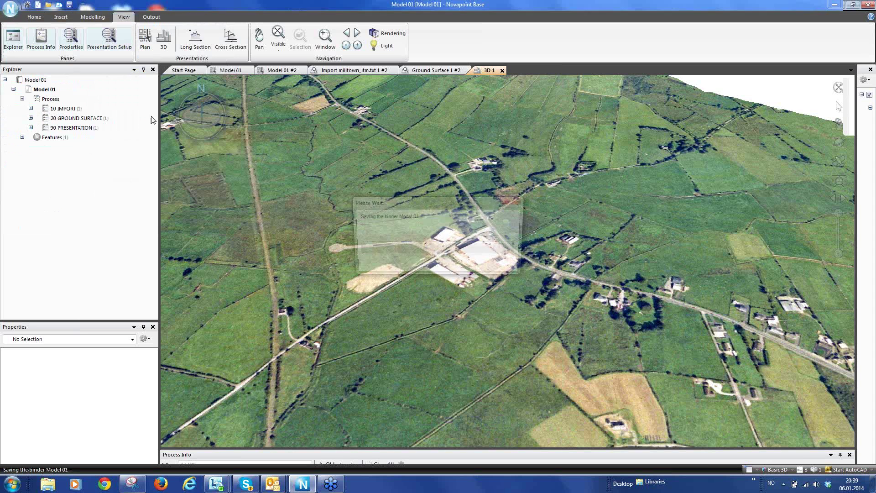